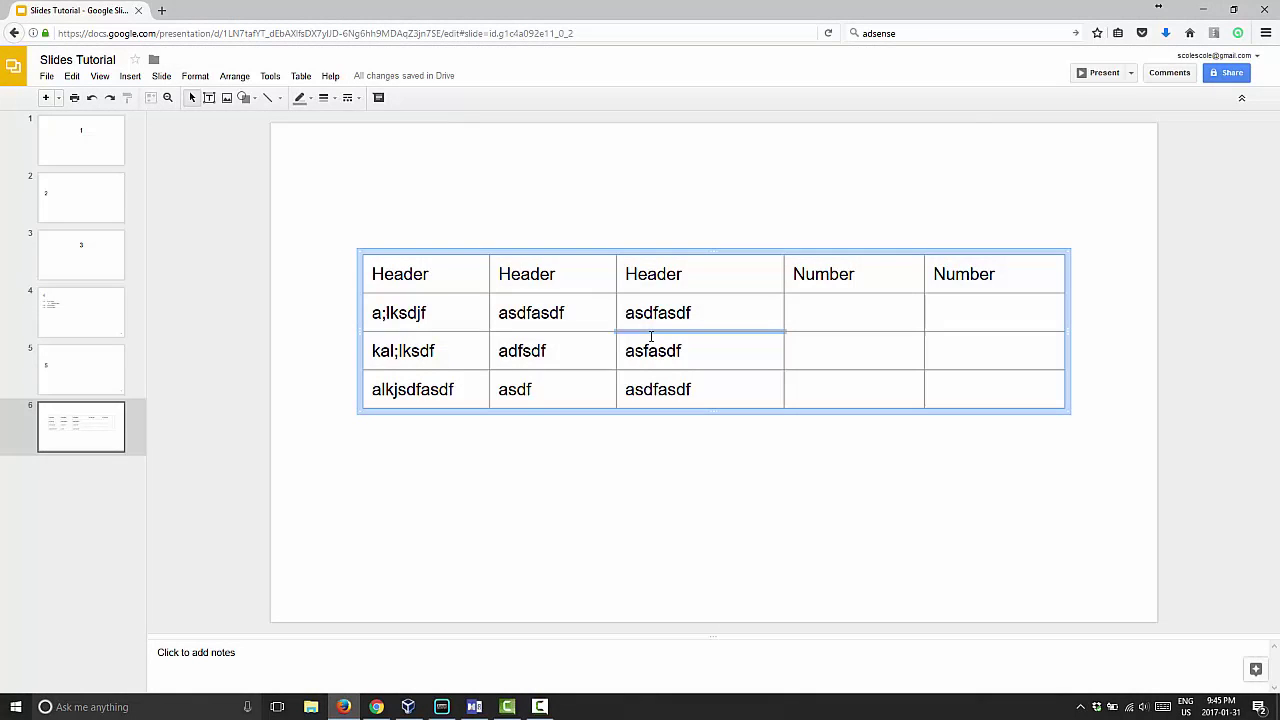
# Select the body cells of Header columns 1–3, from a;lksdjf down to the bottom asdfasdf cell.
pyautogui.click(718, 343)
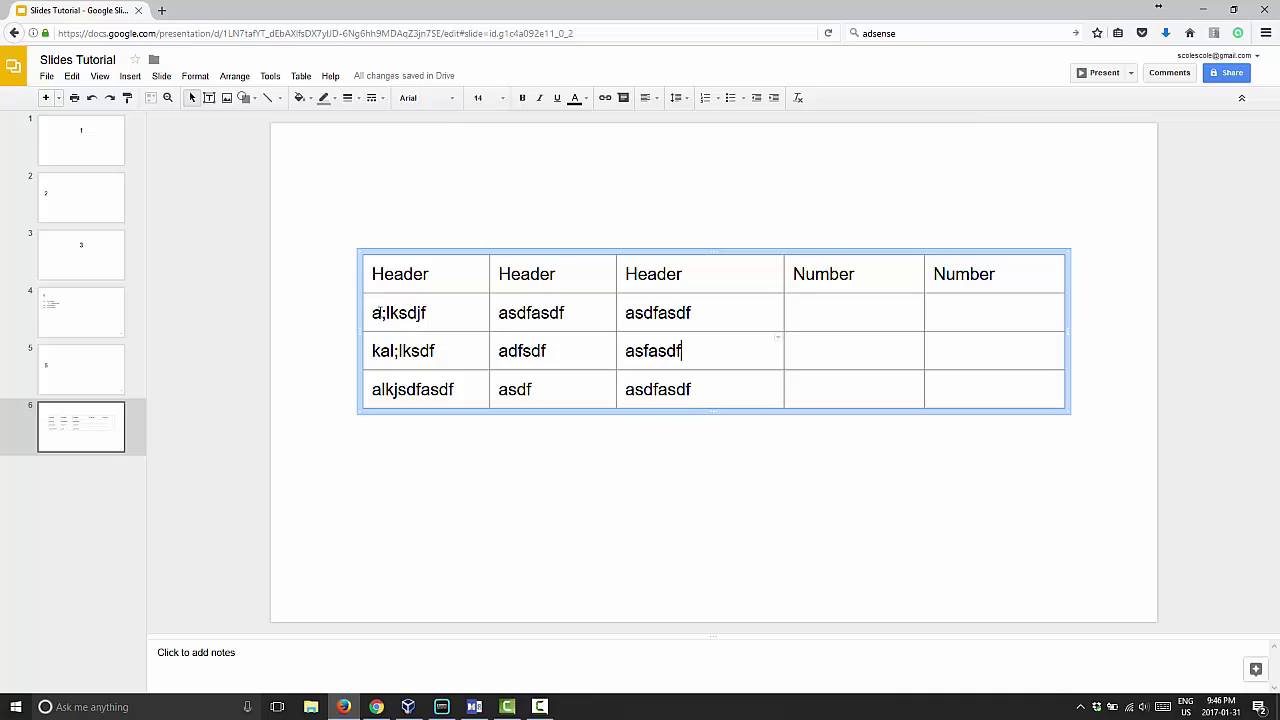
pyautogui.moveTo(379, 312); pyautogui.dragTo(671, 395)
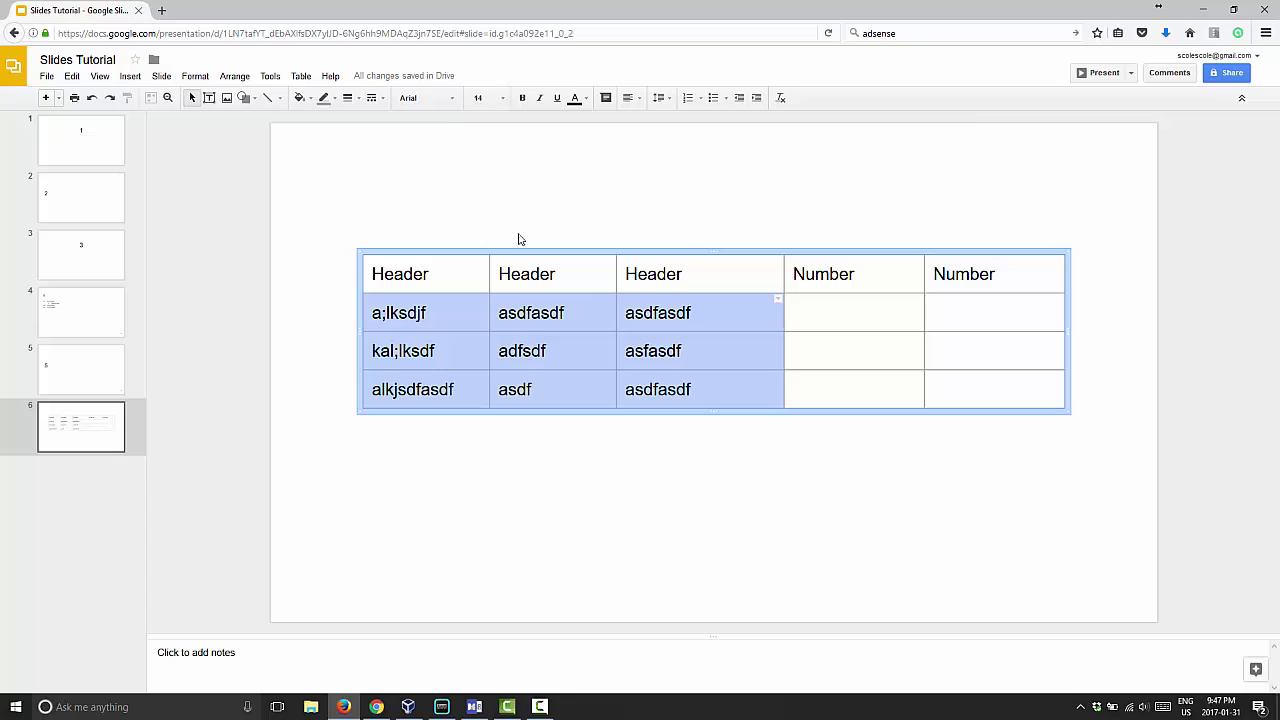
# Set the selected Header body text to 9 pt font size.
pyautogui.click(502, 99)
pyautogui.click(488, 184)
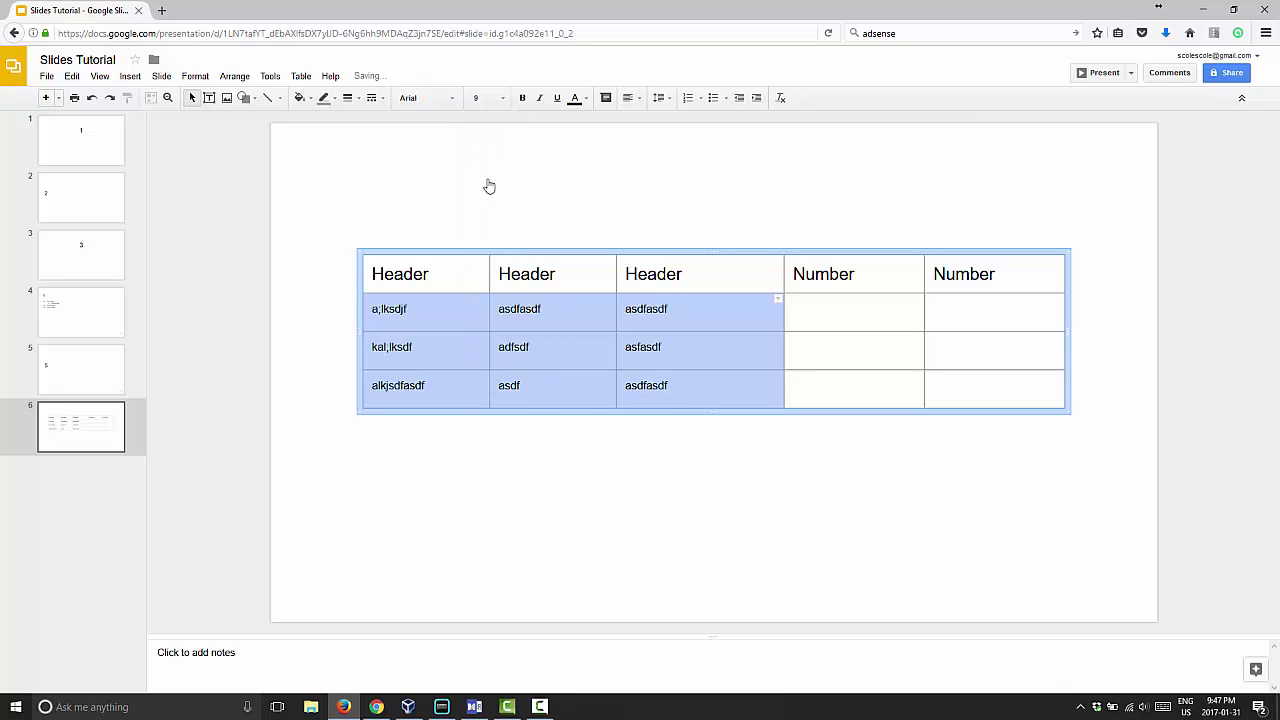
pyautogui.click(464, 353)
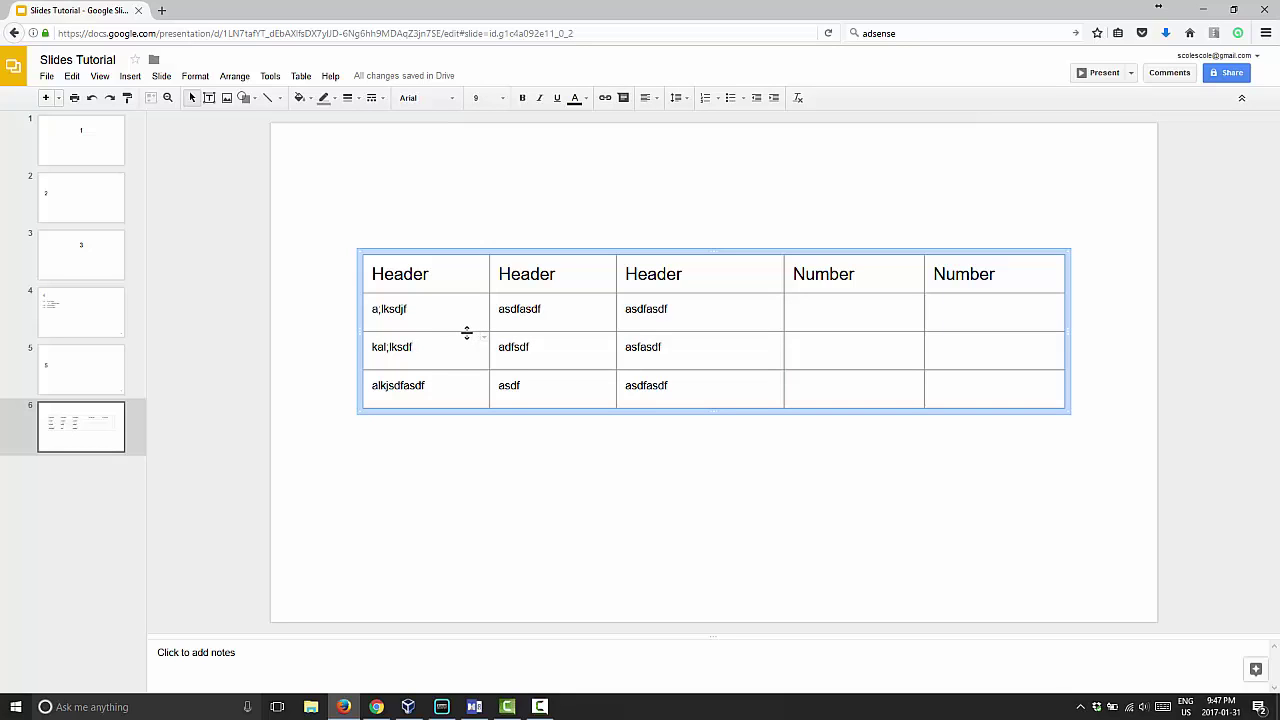
# Drag the row borders to shorten the kal;lksdf and first body rows.
pyautogui.moveTo(440, 331); pyautogui.dragTo(440, 315)
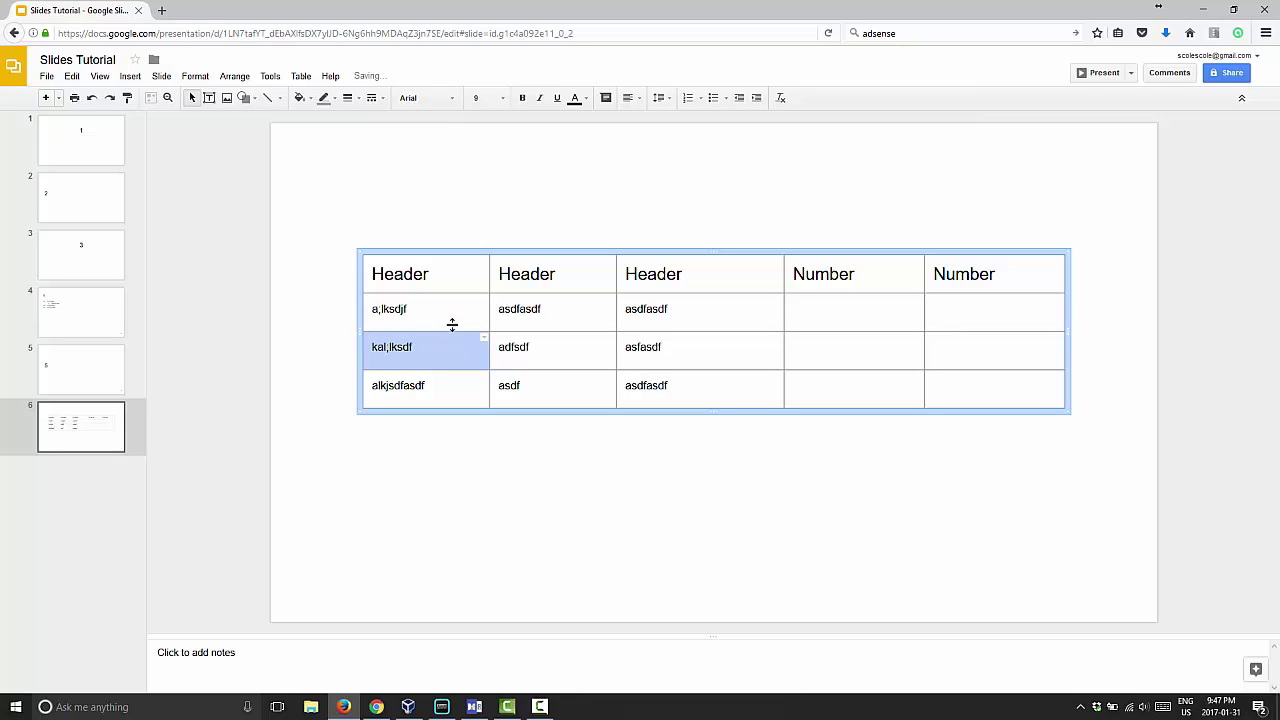
pyautogui.click(528, 327)
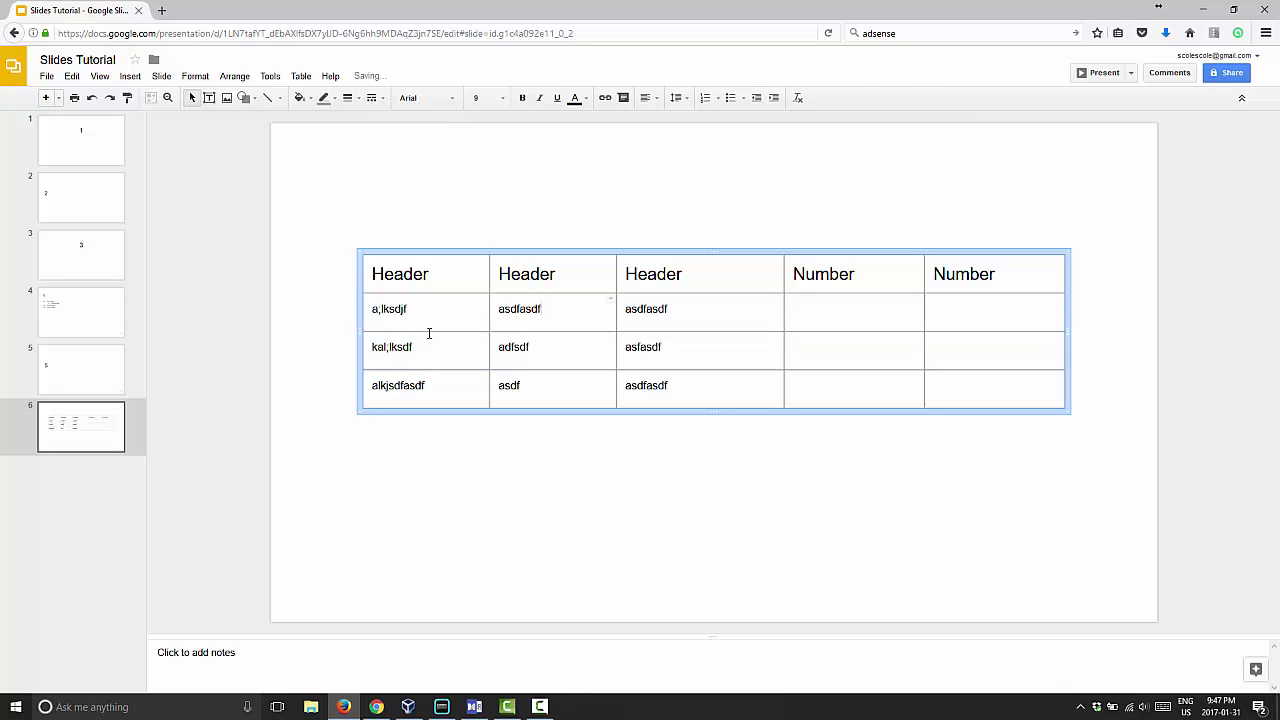
pyautogui.moveTo(427, 331); pyautogui.dragTo(462, 326)
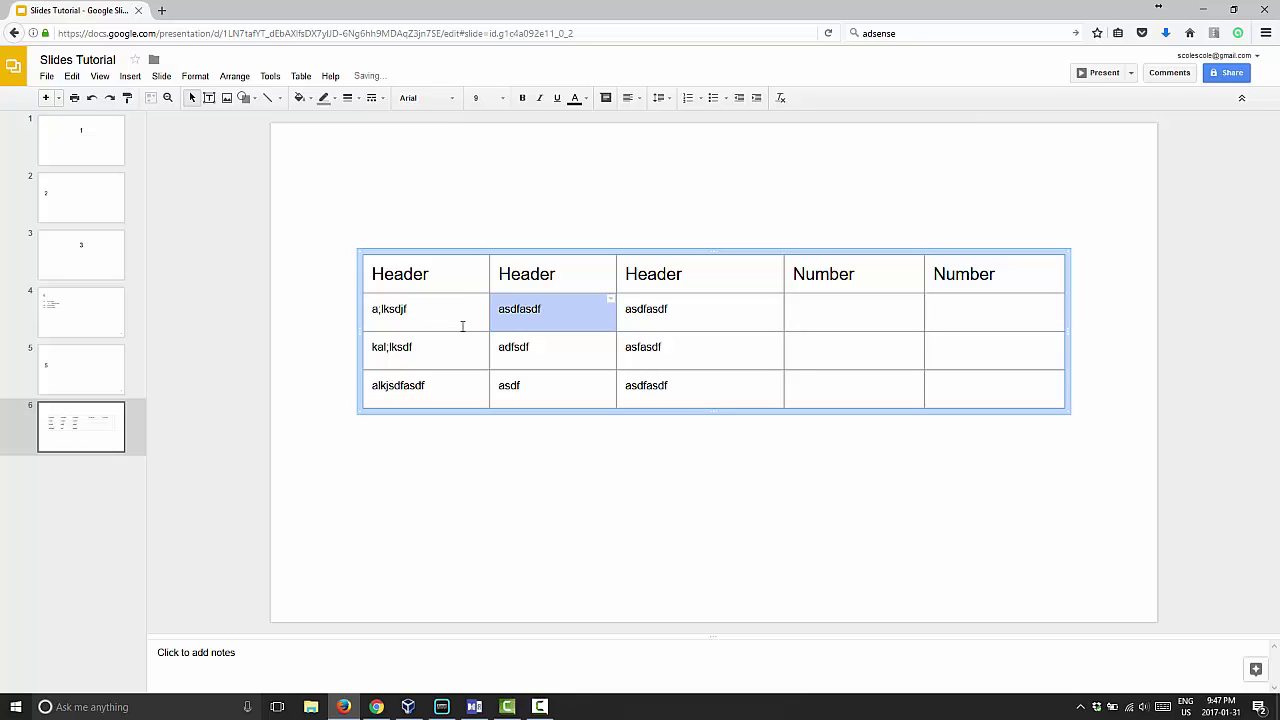
# Check the font size of the adfsdf text and each Number column cell, still 14 pt.
pyautogui.click(536, 356)
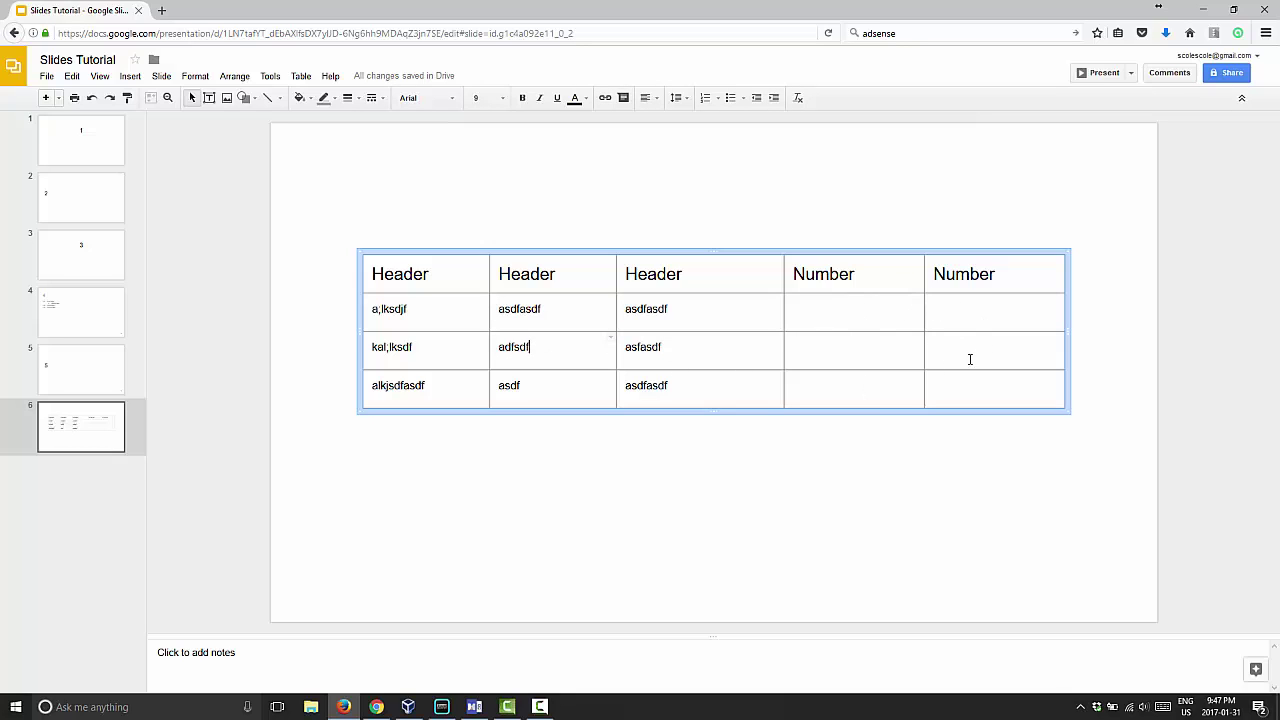
pyautogui.click(965, 312)
pyautogui.click(846, 309)
pyautogui.click(839, 347)
pyautogui.click(1010, 351)
pyautogui.click(1006, 378)
pyautogui.click(858, 386)
pyautogui.click(833, 358)
pyautogui.click(812, 324)
# Set all body cells across the five columns to 9 pt.
pyautogui.moveTo(382, 311); pyautogui.dragTo(962, 397)
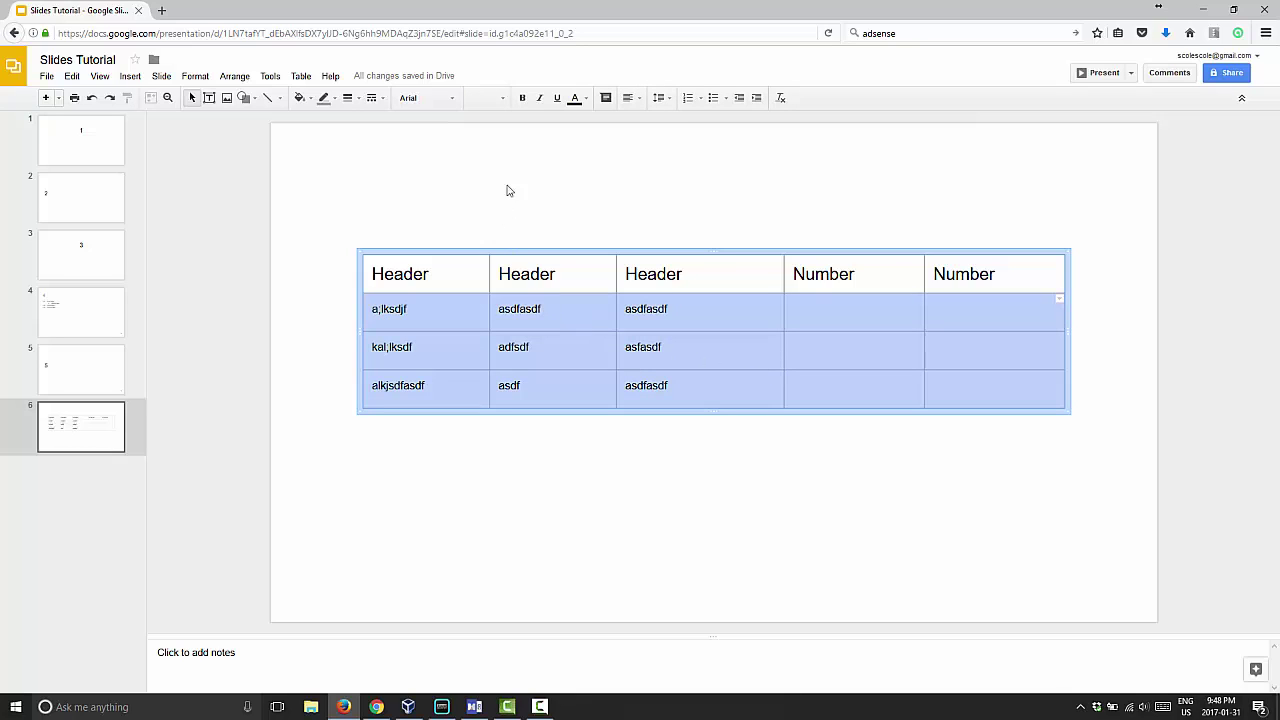
pyautogui.click(502, 100)
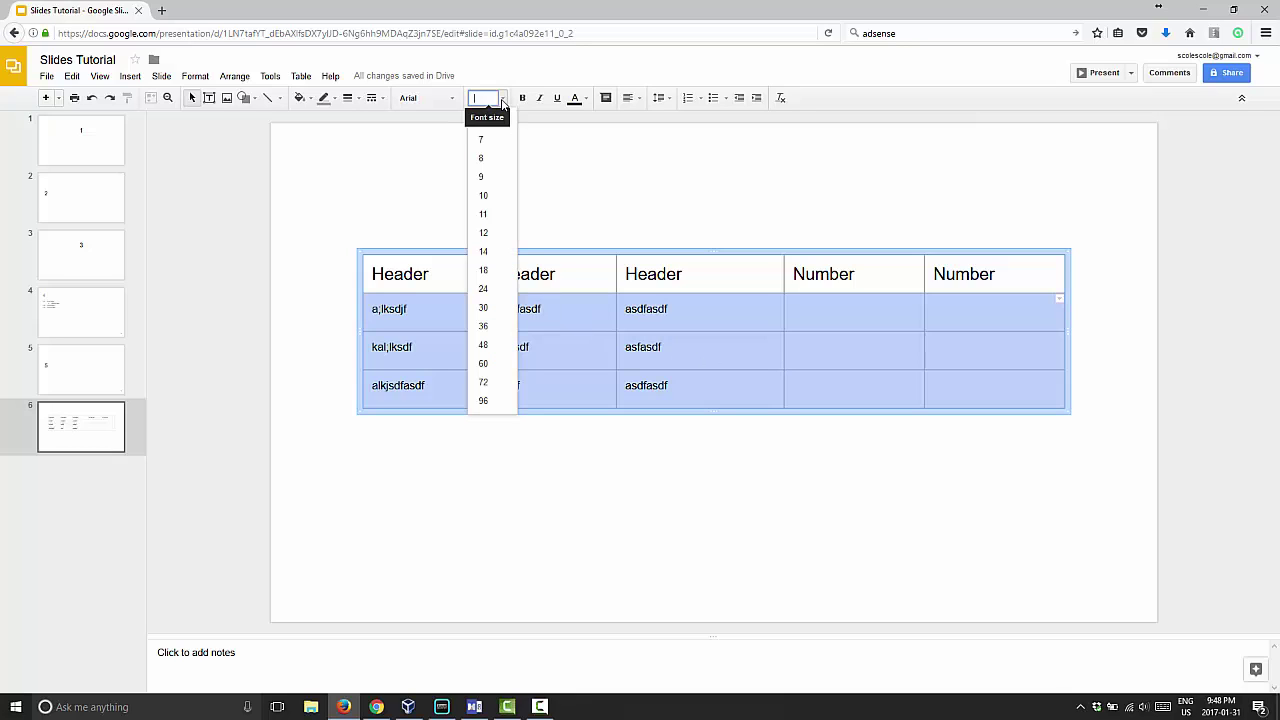
pyautogui.click(488, 178)
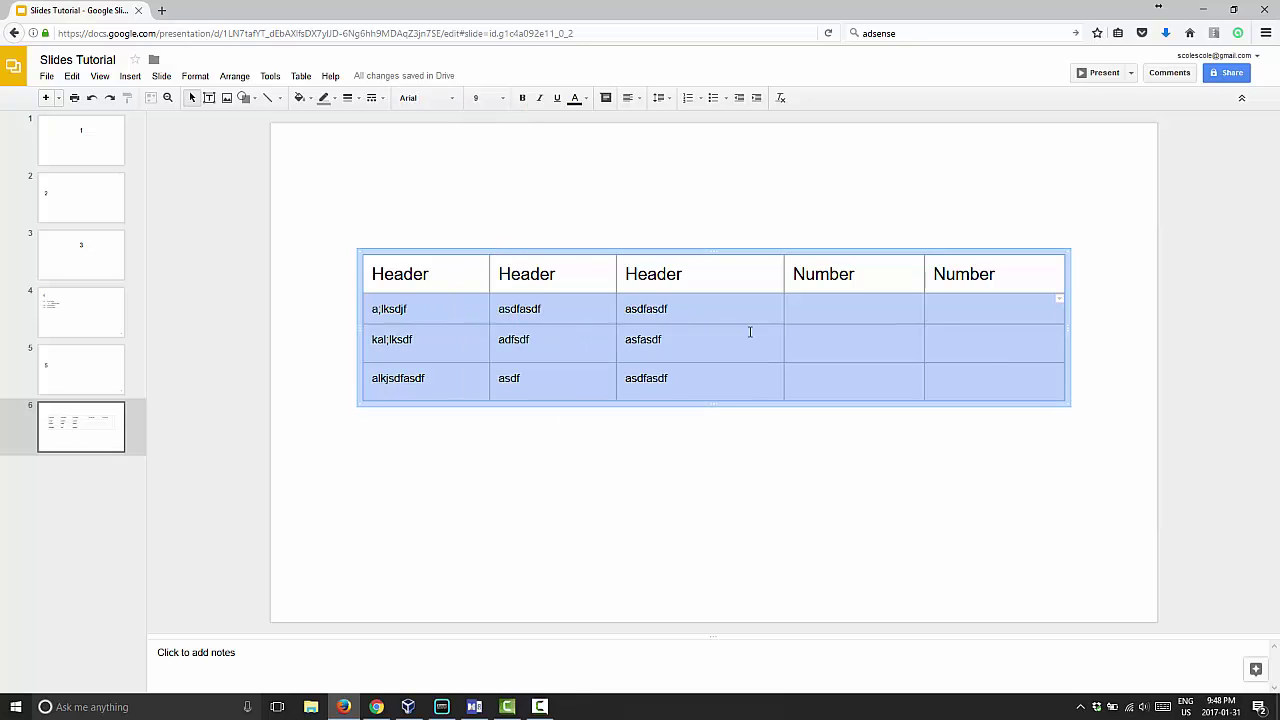
pyautogui.click(438, 342)
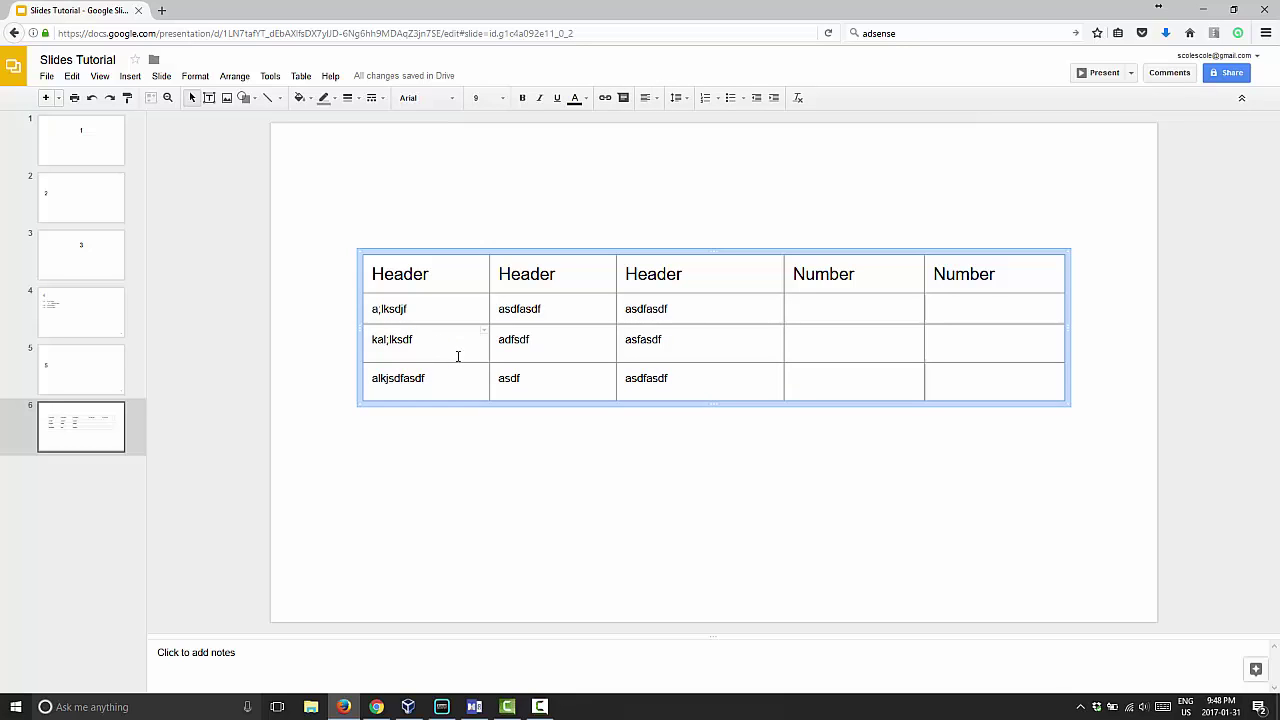
# Adjust the kal;lksdf and bottom body row heights by dragging their borders.
pyautogui.click(458, 357)
pyautogui.click(455, 362)
pyautogui.moveTo(455, 362); pyautogui.dragTo(472, 386)
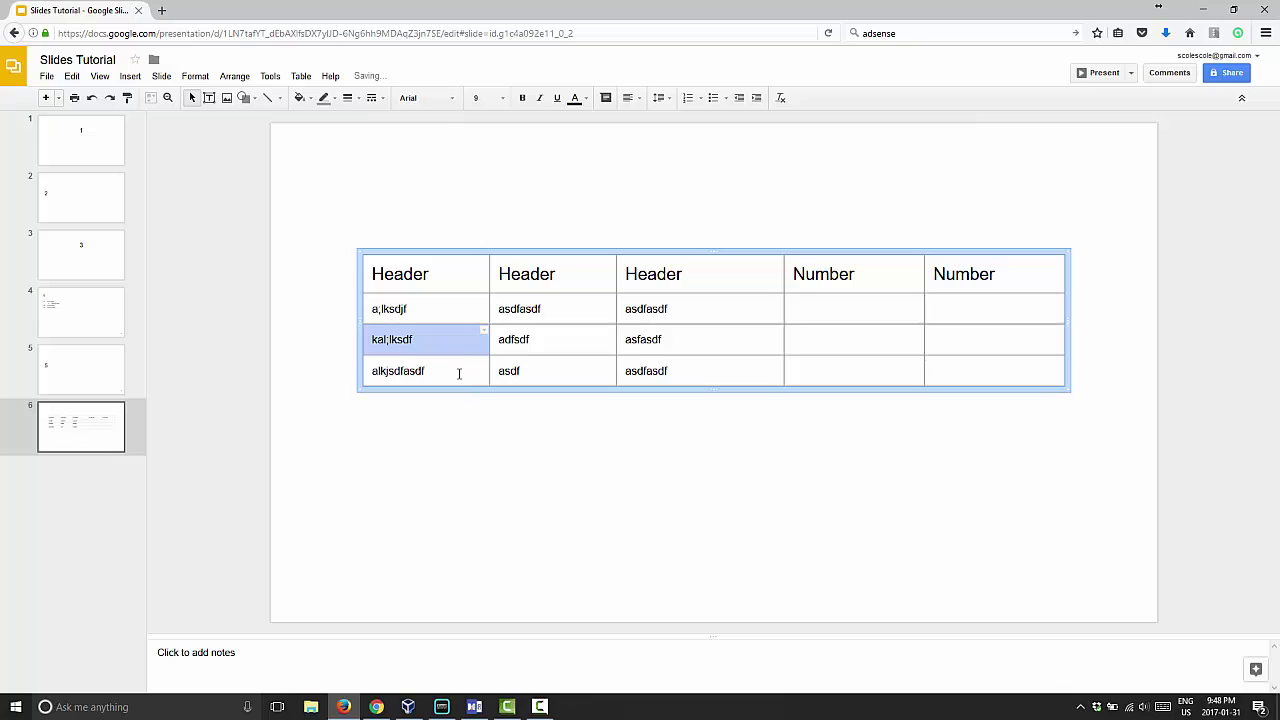
pyautogui.moveTo(460, 384)
pyautogui.mouseDown()
pyautogui.moveTo(463, 399)
pyautogui.moveTo(461, 363)
pyautogui.mouseUp()
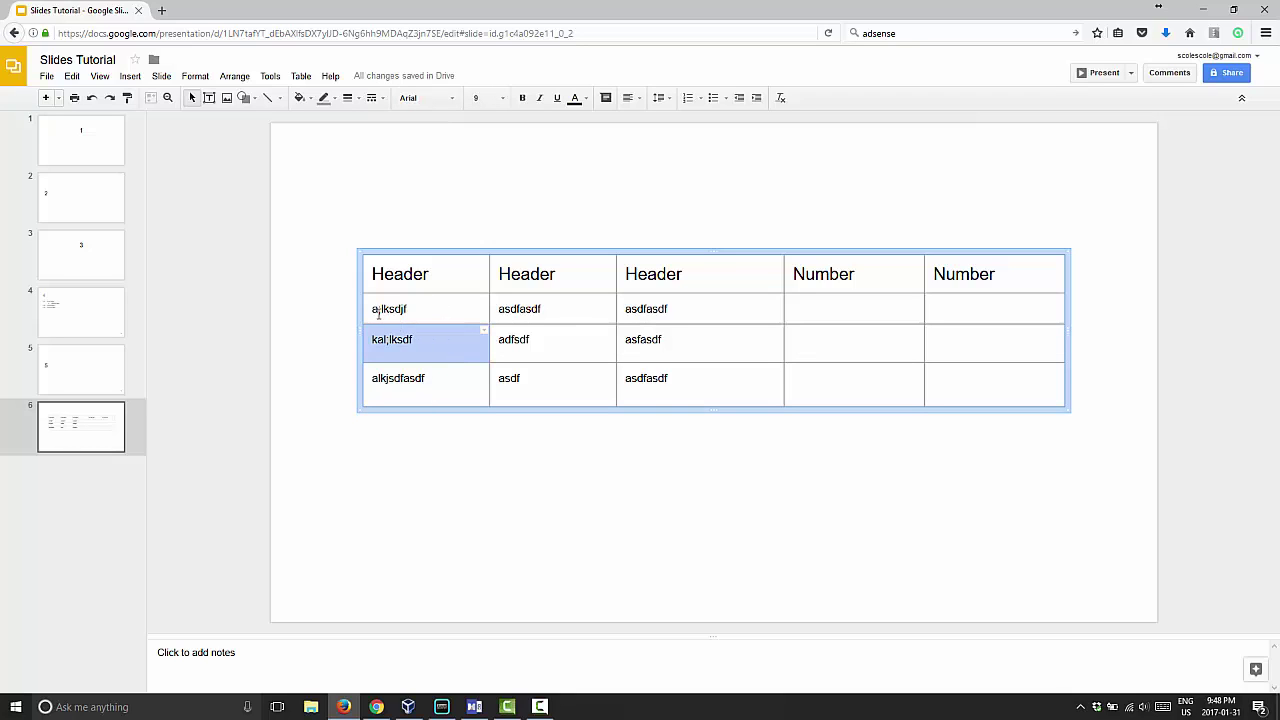
# Distribute the selected body rows evenly, then resize the kal;lksdf row.
pyautogui.moveTo(372, 305); pyautogui.dragTo(937, 389)
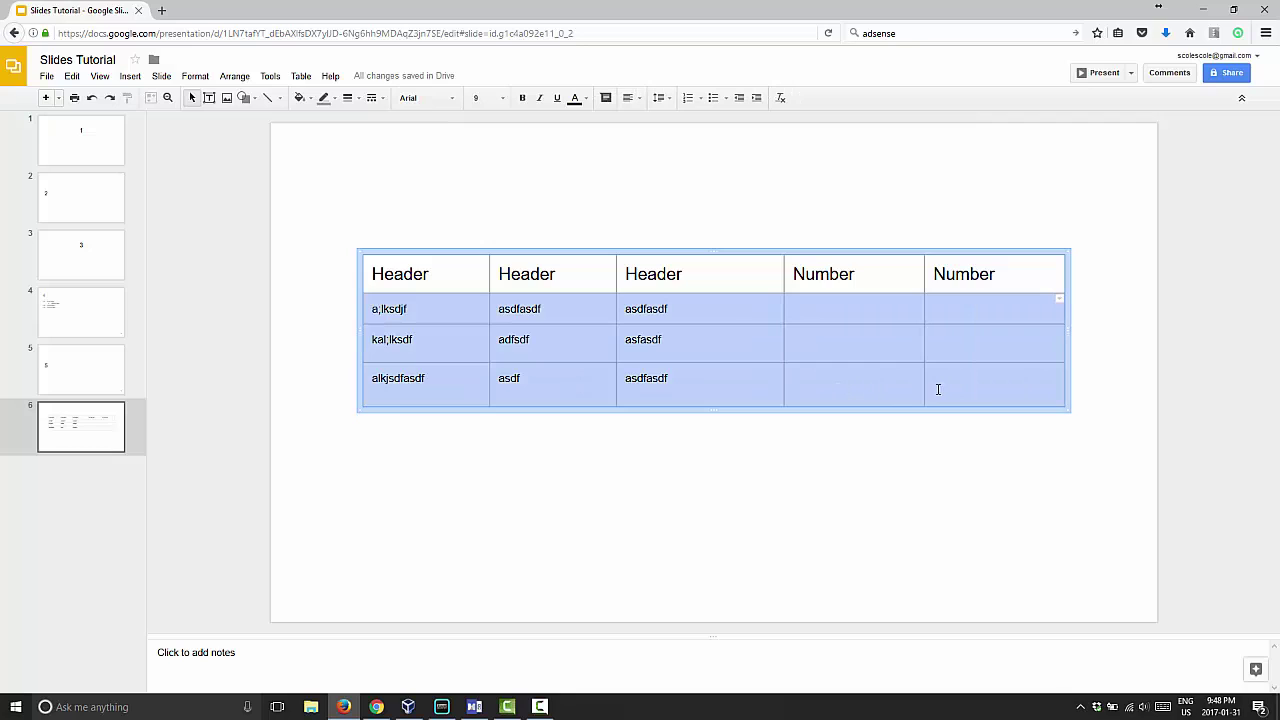
pyautogui.rightClick(452, 349)
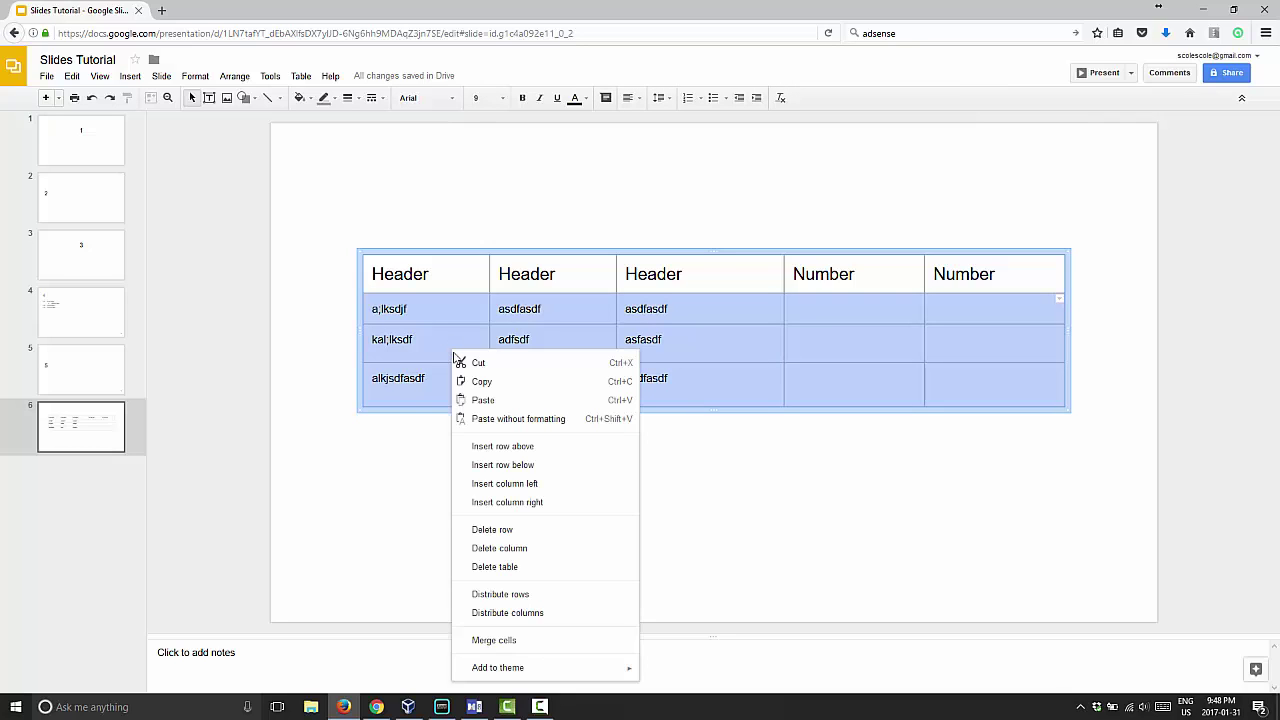
pyautogui.click(500, 596)
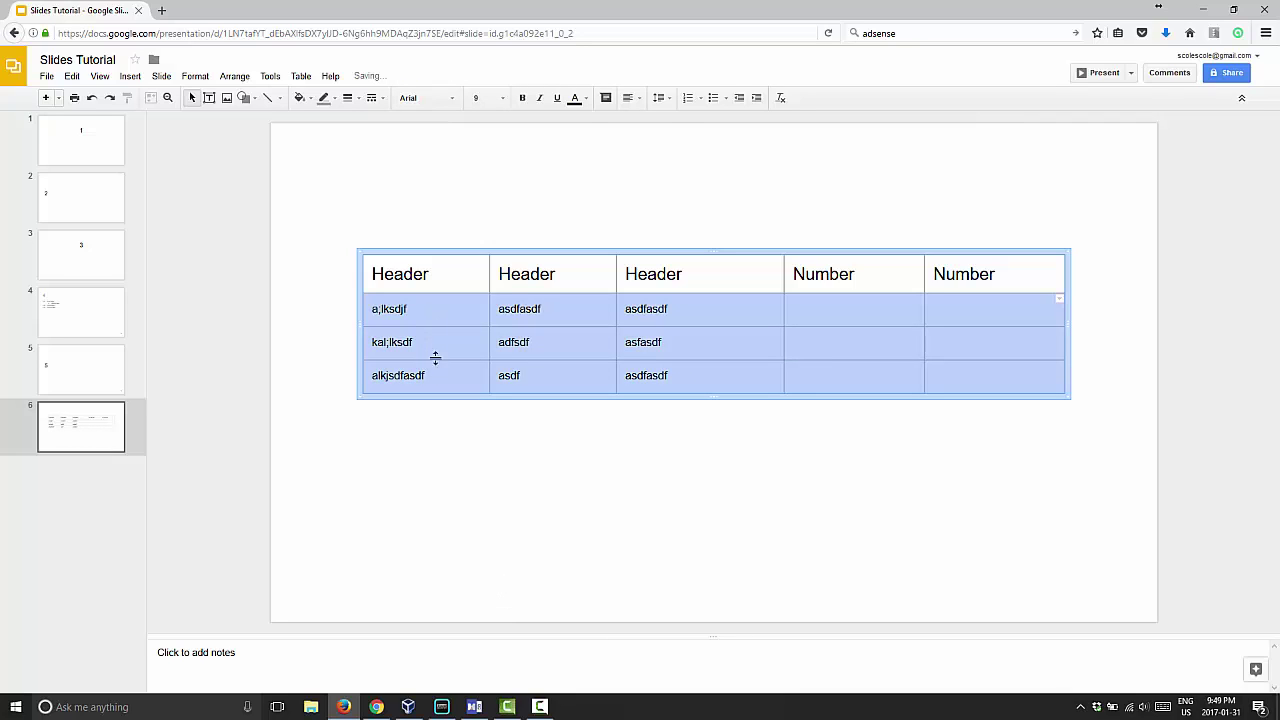
pyautogui.moveTo(434, 343); pyautogui.dragTo(430, 321)
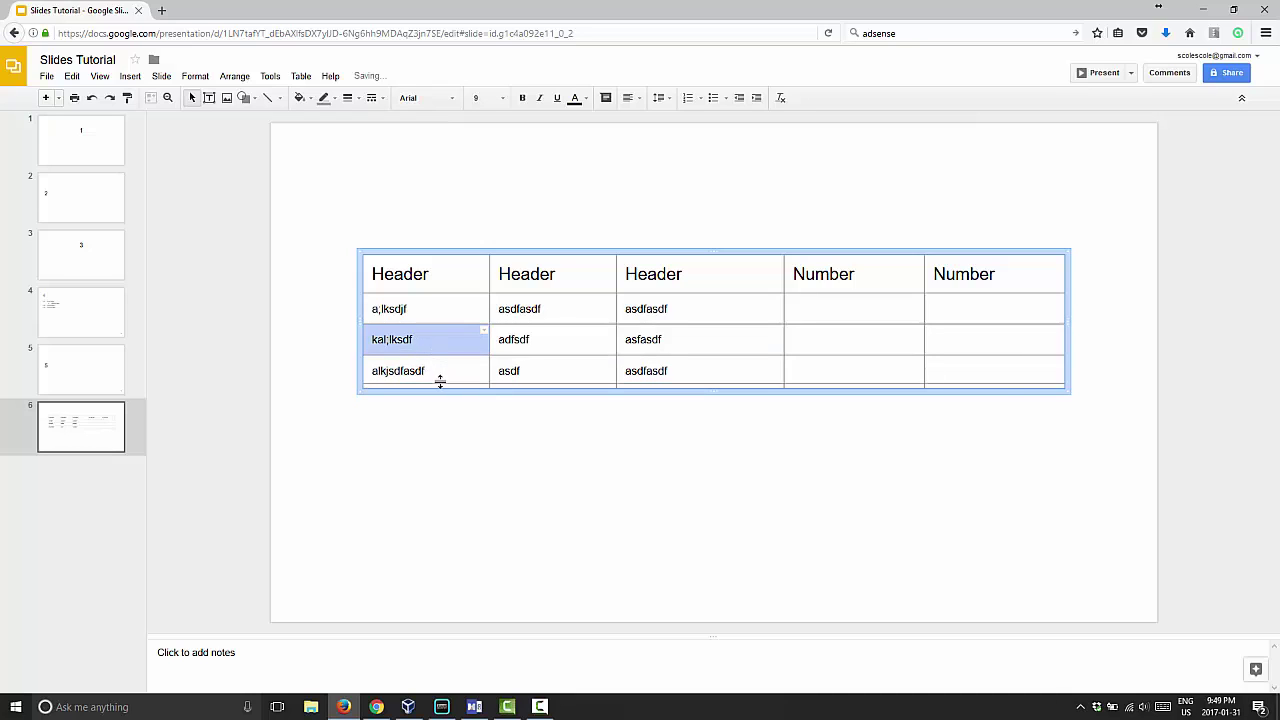
# Distribute the body rows again, undo a first-row resize, and enlarge the bottom row.
pyautogui.moveTo(460, 318); pyautogui.dragTo(940, 362)
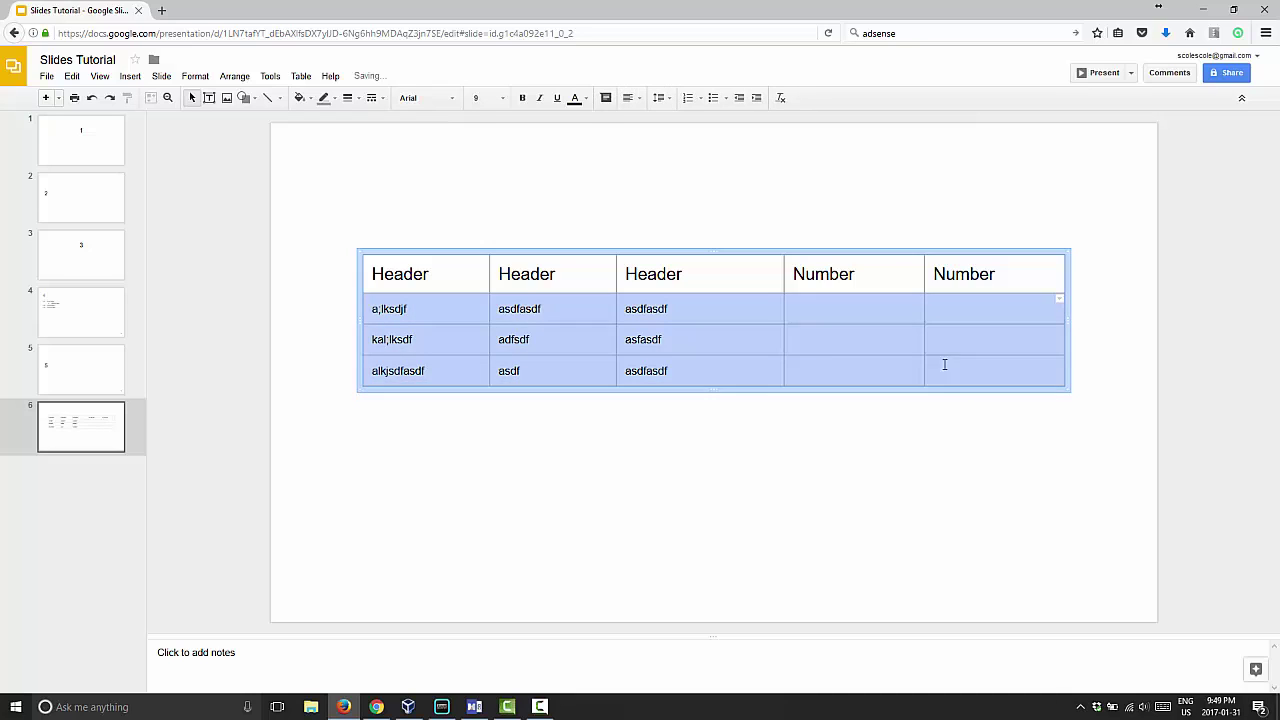
pyautogui.rightClick(940, 362)
pyautogui.click(961, 607)
pyautogui.click(448, 362)
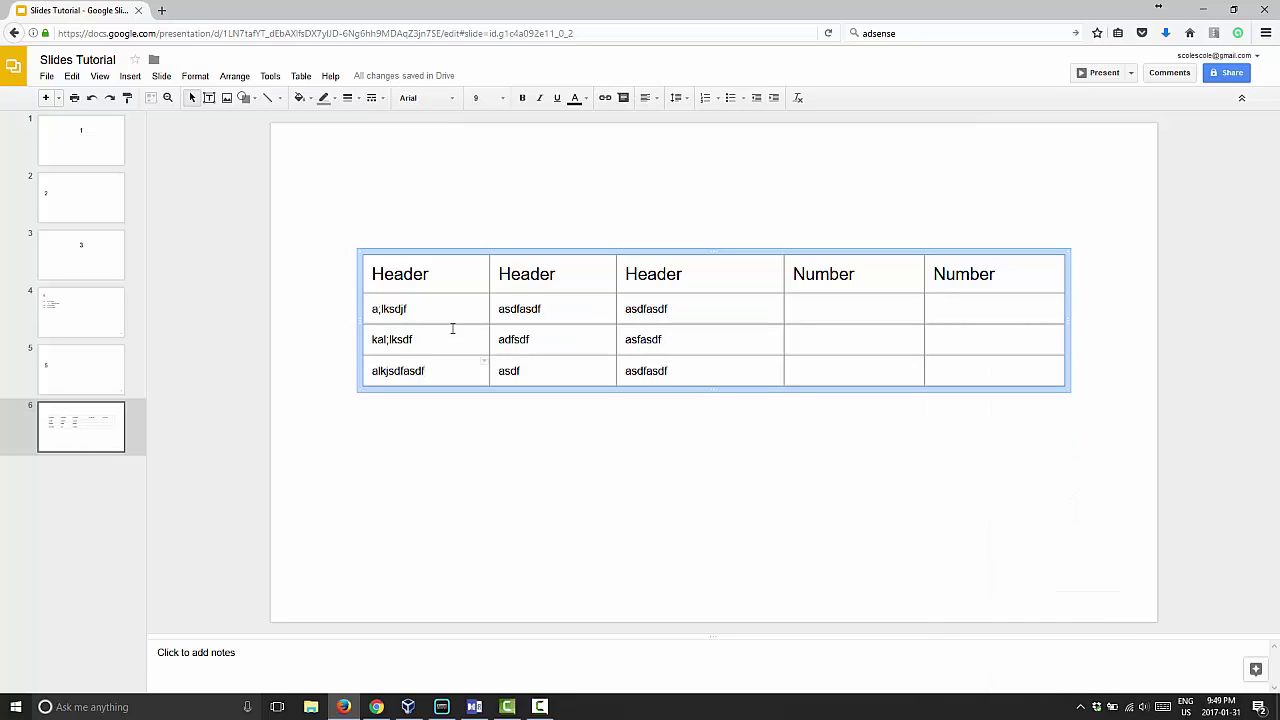
pyautogui.moveTo(452, 324); pyautogui.dragTo(460, 522)
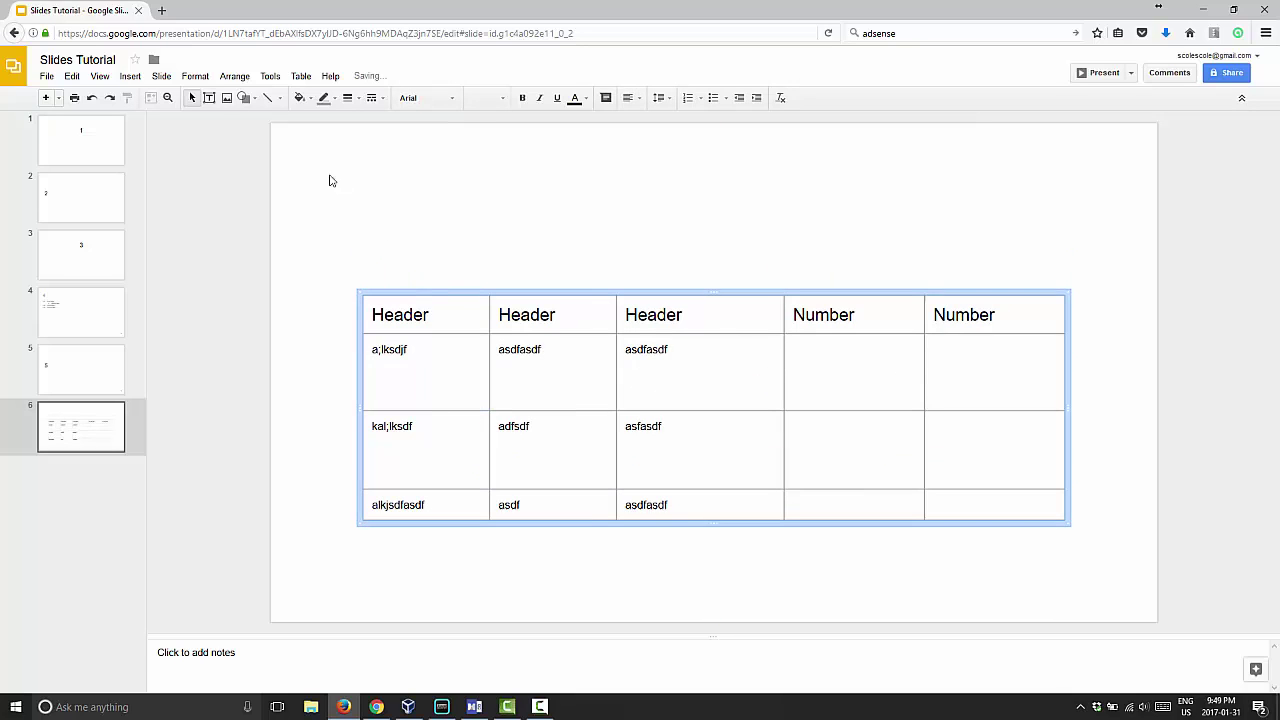
pyautogui.click(91, 97)
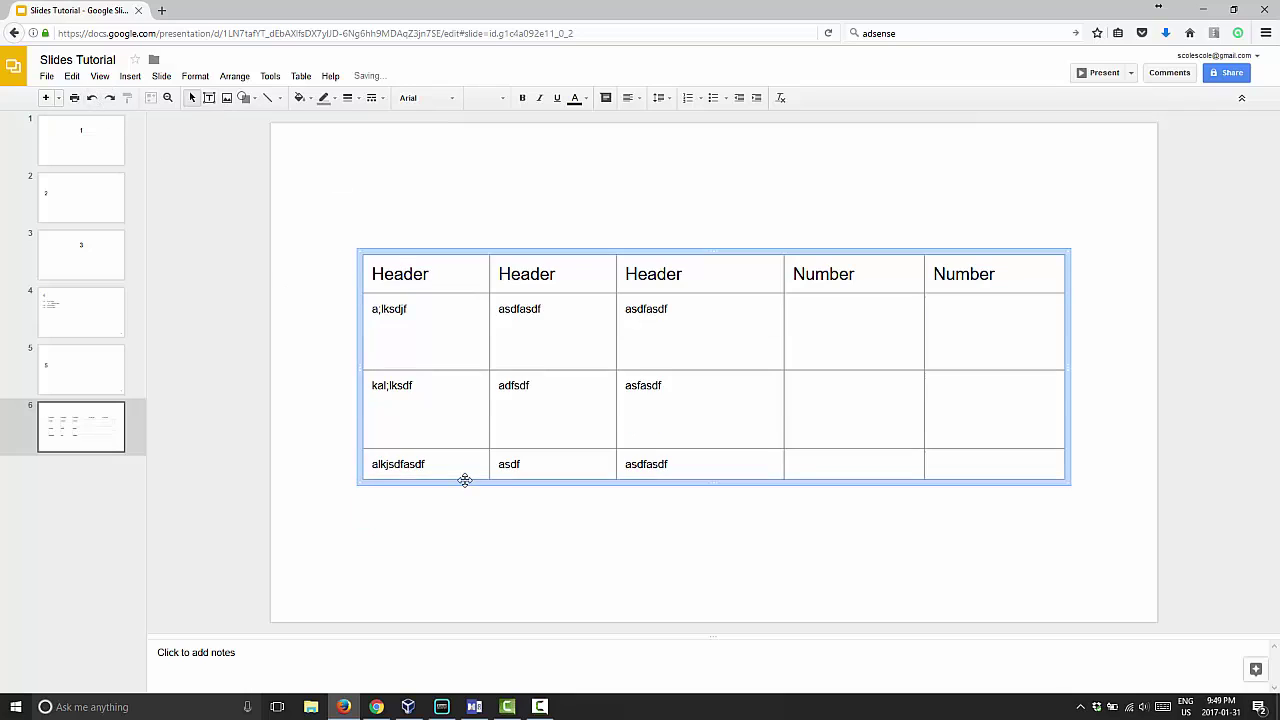
pyautogui.moveTo(466, 481); pyautogui.dragTo(471, 526)
# Select all body cells and distribute rows so every row shares the same height.
pyautogui.moveTo(437, 354); pyautogui.dragTo(947, 474)
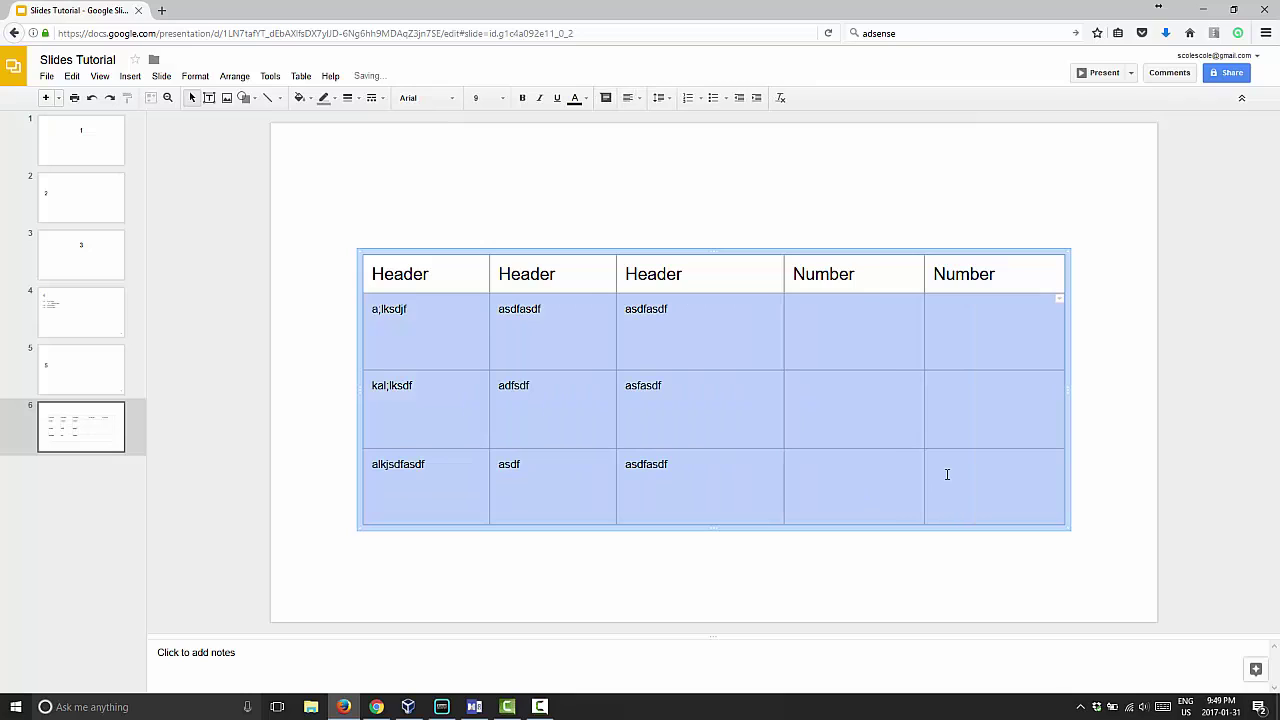
pyautogui.rightClick(561, 485)
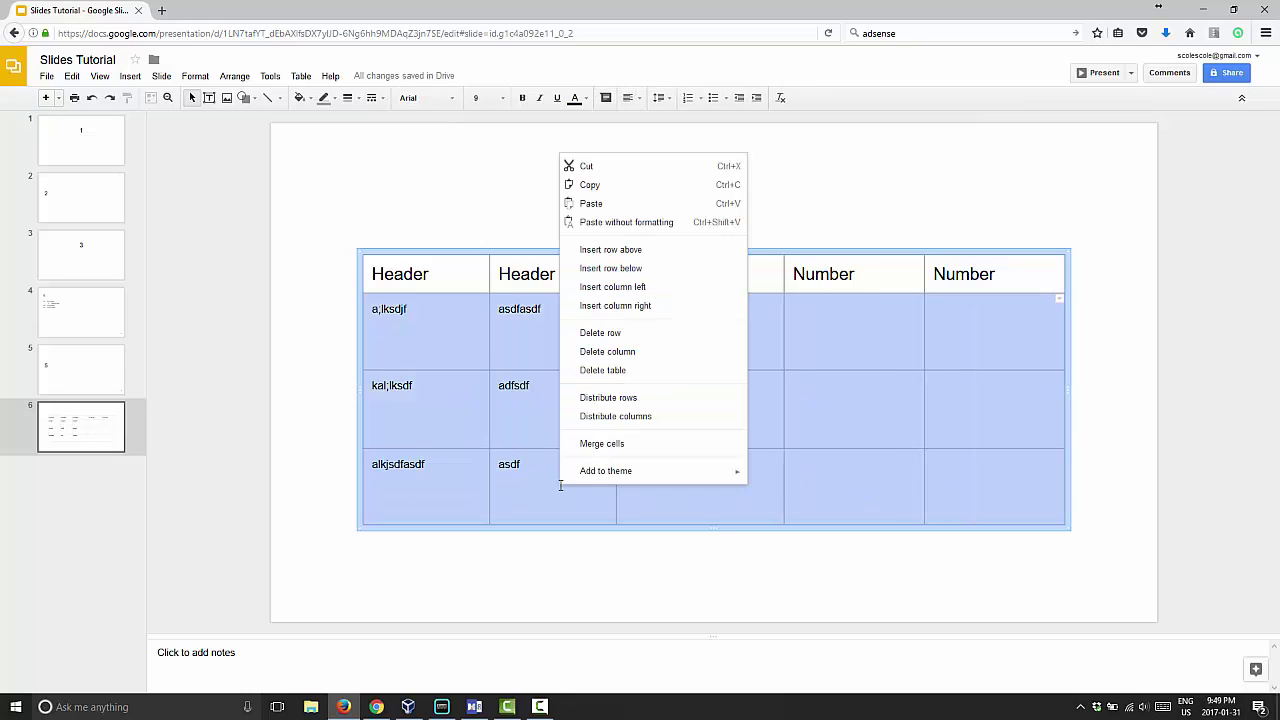
pyautogui.click(608, 399)
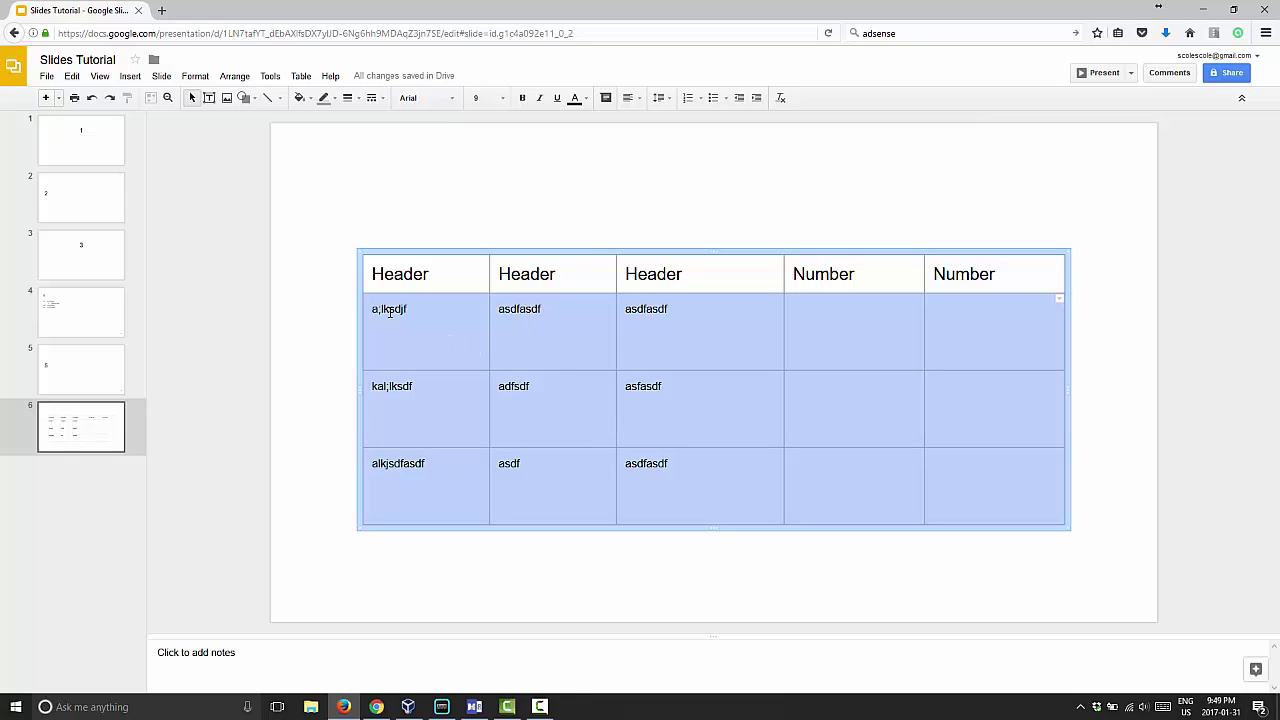
pyautogui.click(374, 220)
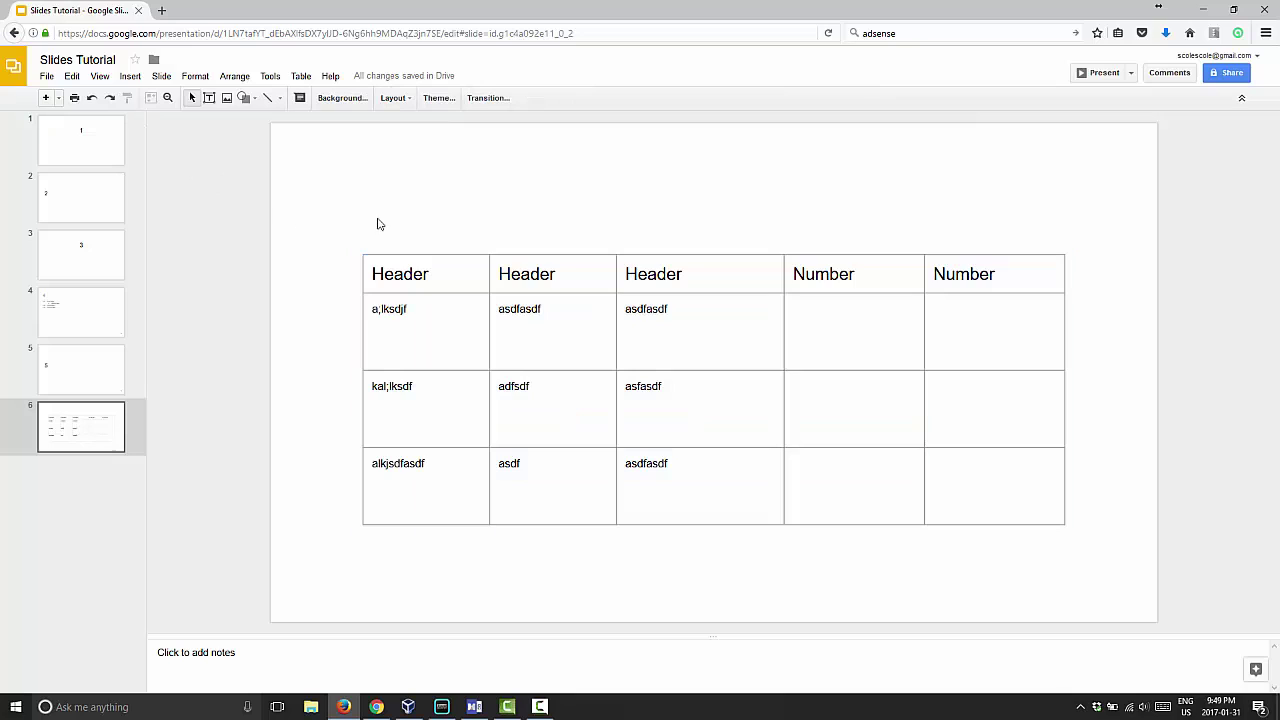
# Undo four times to restore the compact row heights.
pyautogui.click(91, 98)
pyautogui.click(91, 98)
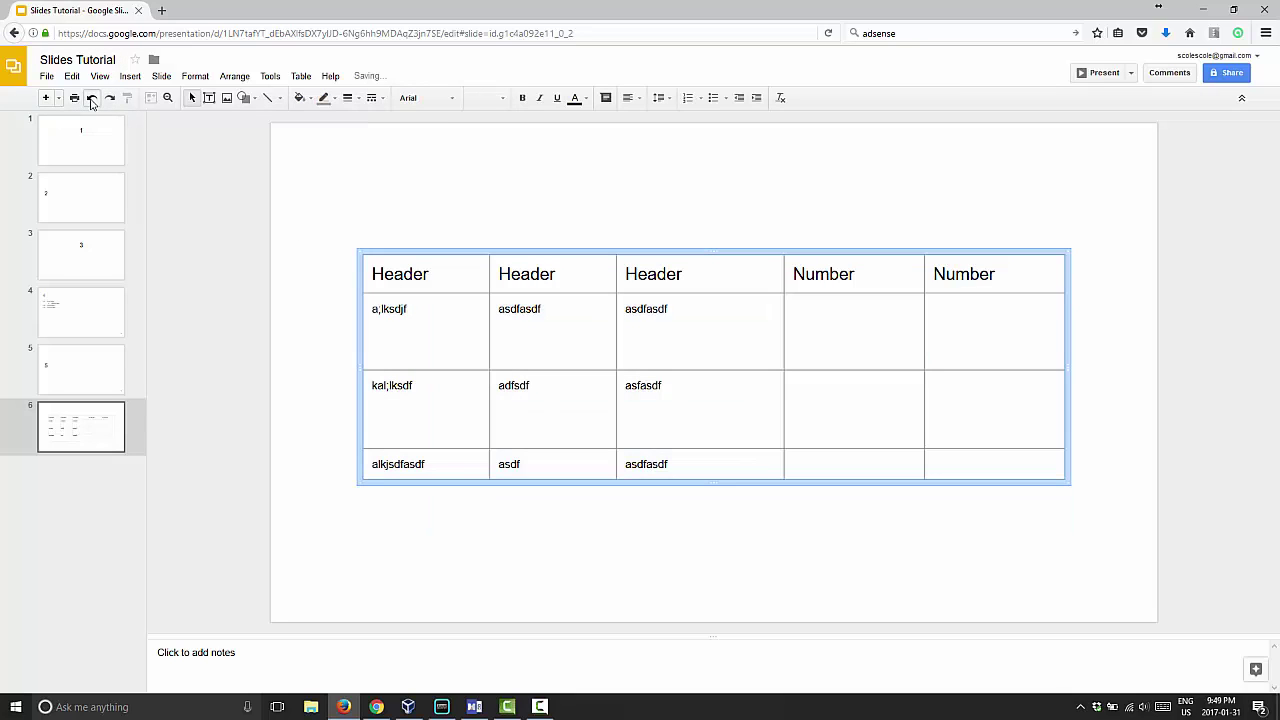
pyautogui.click(91, 98)
pyautogui.click(91, 98)
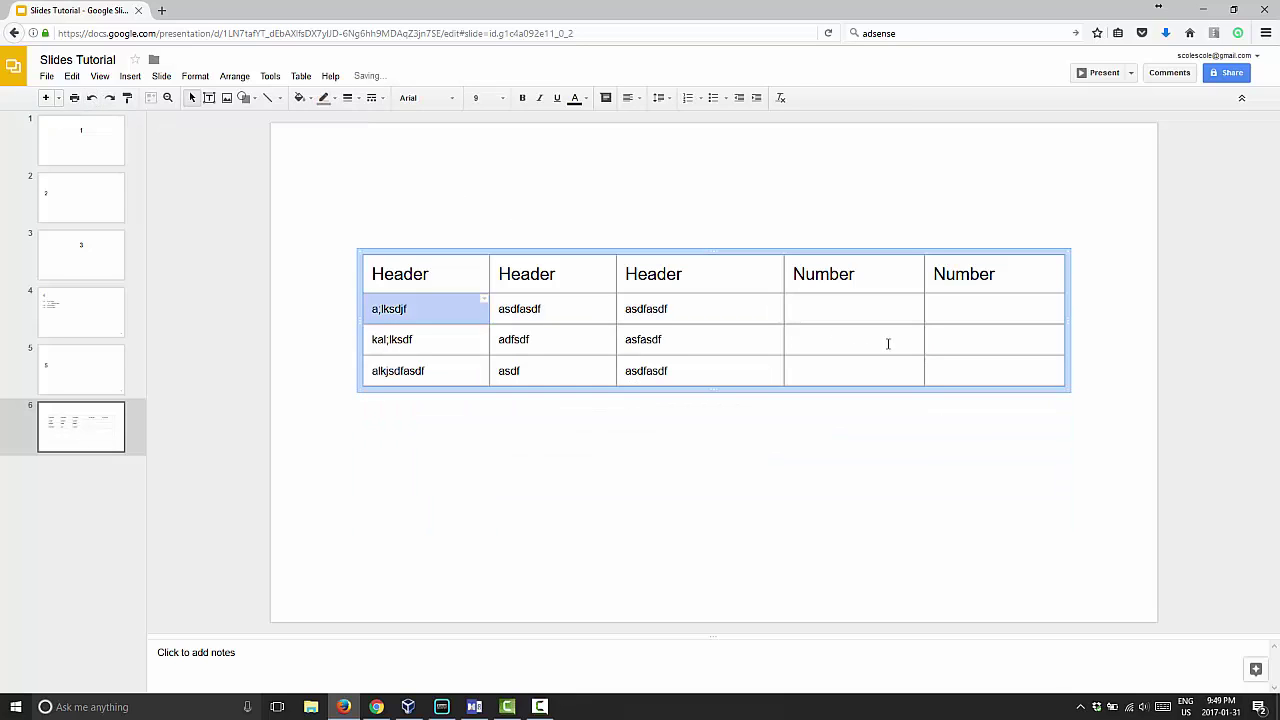
# Enter 54654564 and 98798 in the first-row Number cells.
pyautogui.click(877, 311)
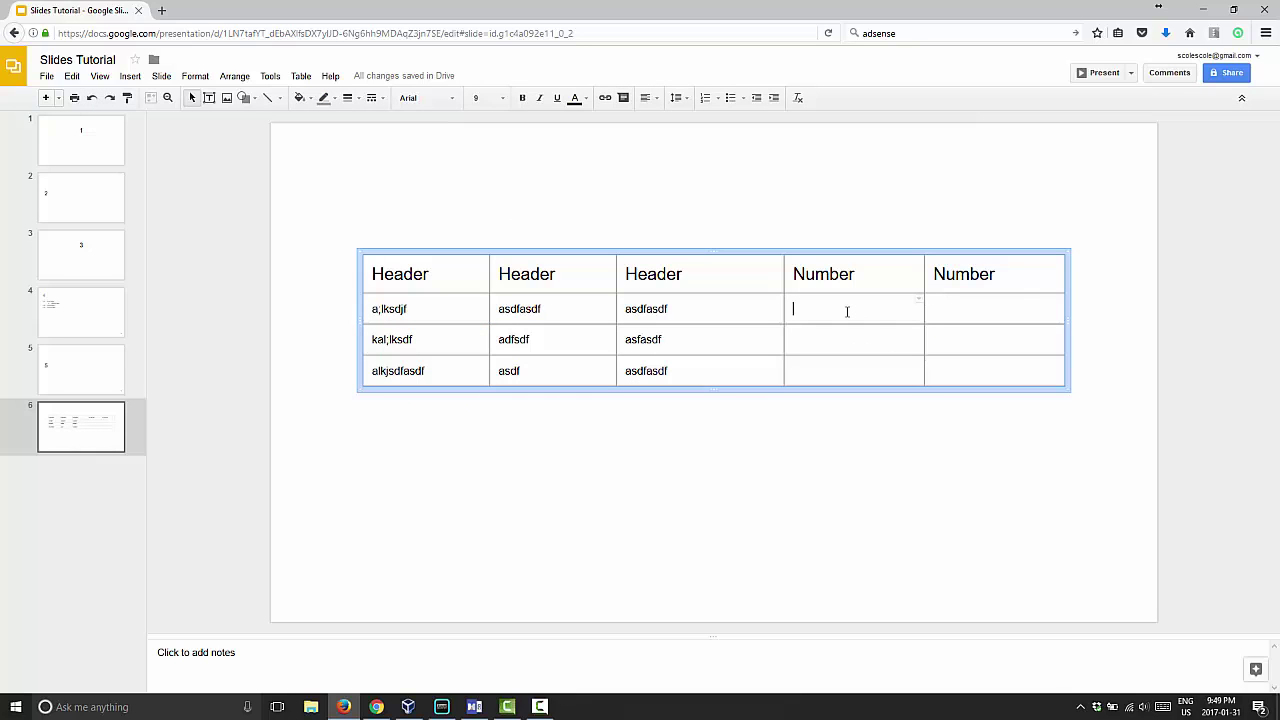
pyautogui.write('54654564')
pyautogui.press('Tab')
pyautogui.write('98798')
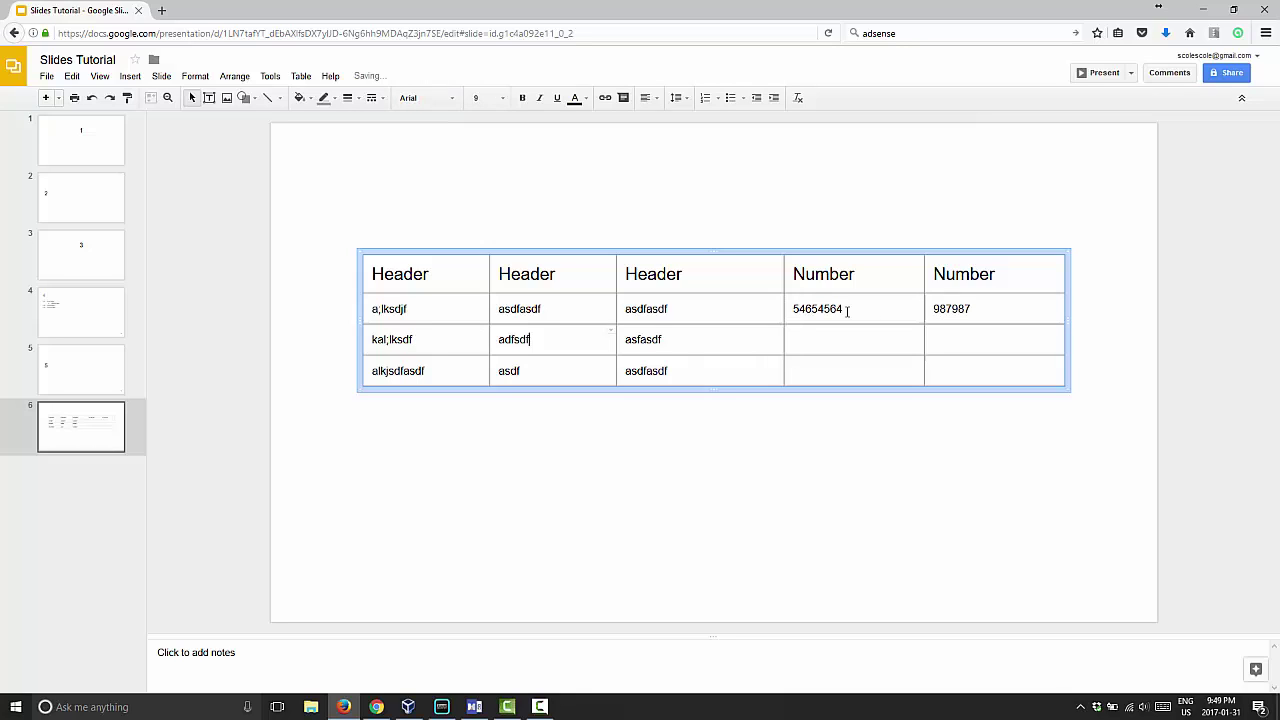
# Fill the remaining Number cells with 987987 and 654654, removing the accidentally added row.
pyautogui.press('Tab')
pyautogui.press('Tab')
pyautogui.press('Tab')
pyautogui.write('987987987987')
pyautogui.press('Tab')
pyautogui.write('987987')
pyautogui.press('Tab')
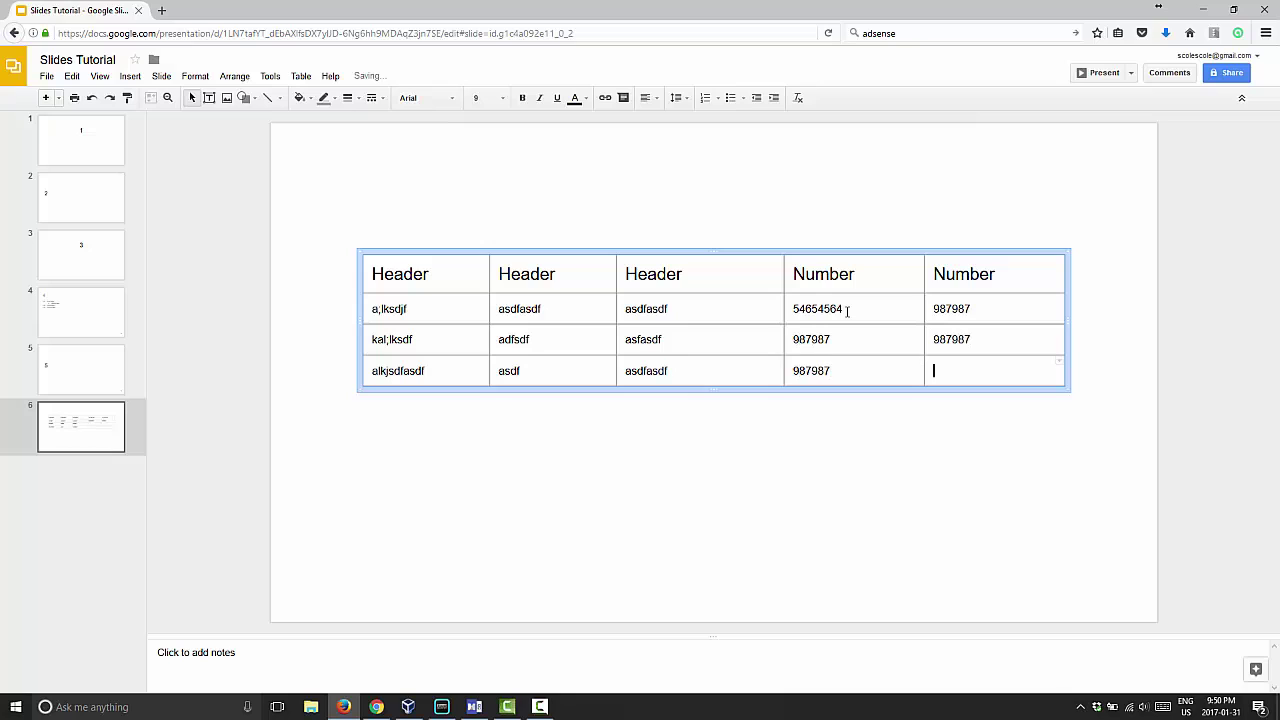
pyautogui.press('Tab')
pyautogui.hotkey('shift', 'Tab')
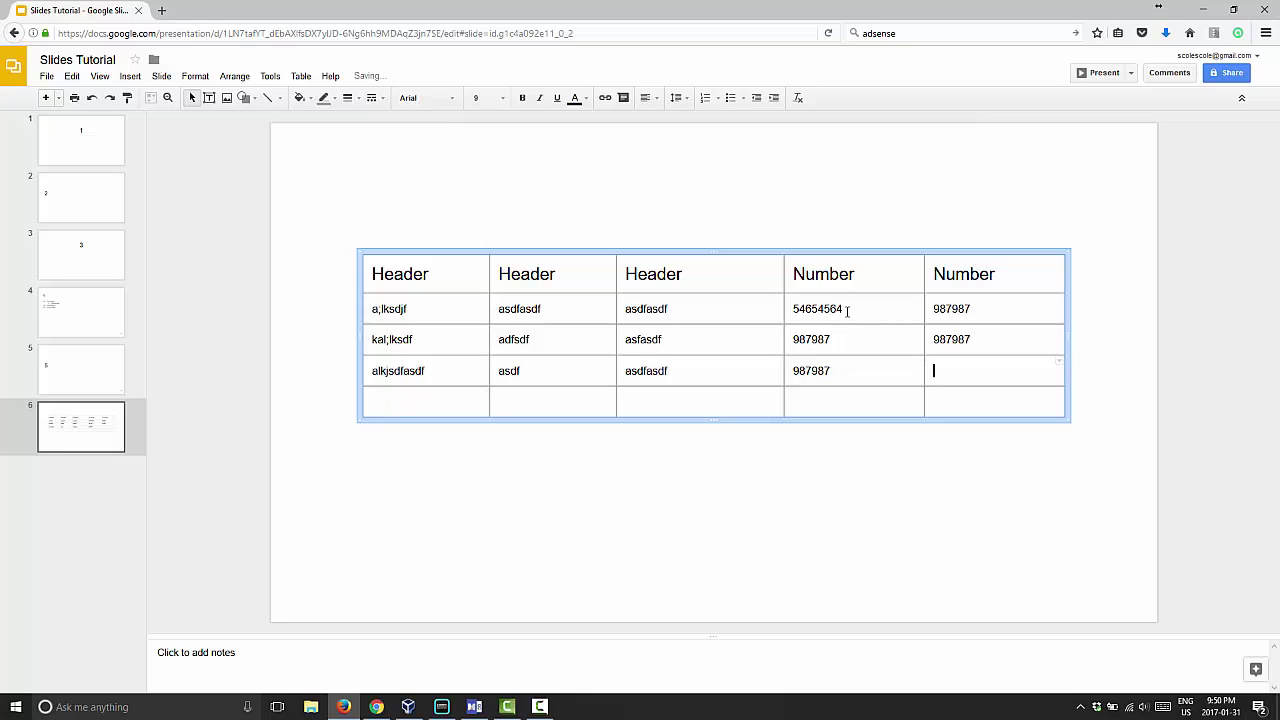
pyautogui.click(90, 98)
pyautogui.write('6546')
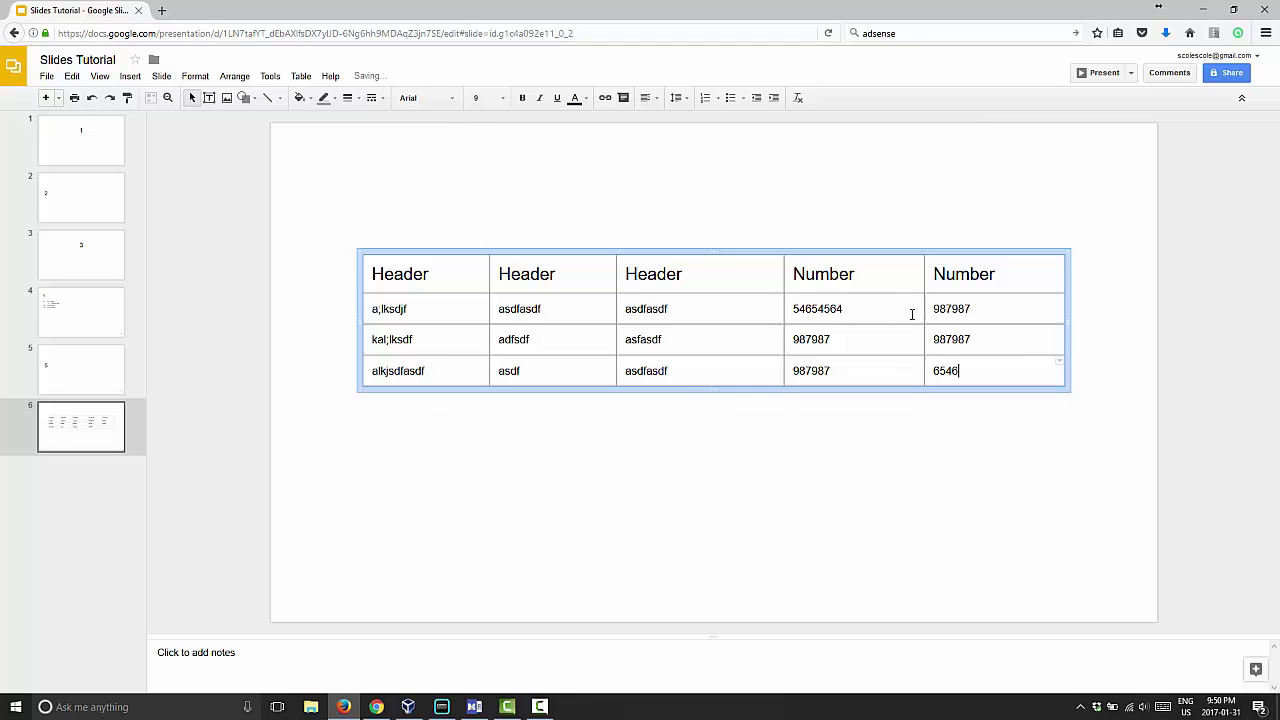
pyautogui.write('54')
# Delete the third and second Header columns.
pyautogui.rightClick(711, 266)
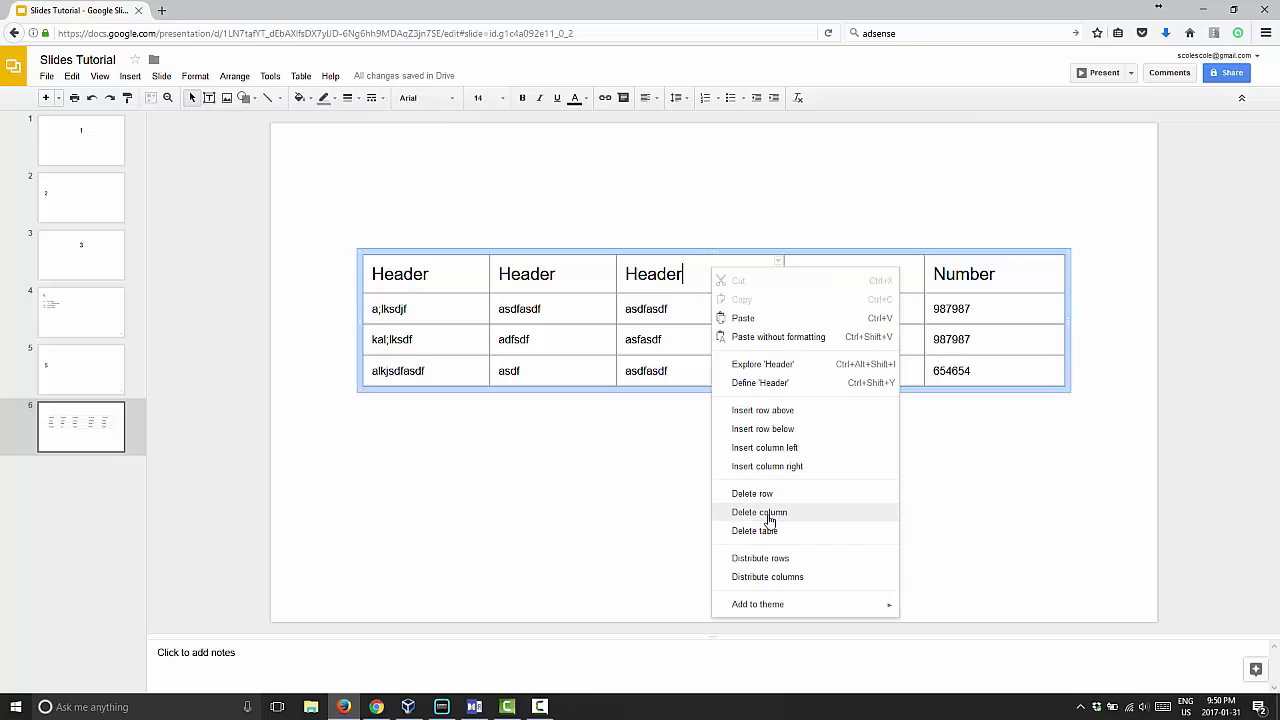
pyautogui.click(766, 514)
pyautogui.rightClick(542, 276)
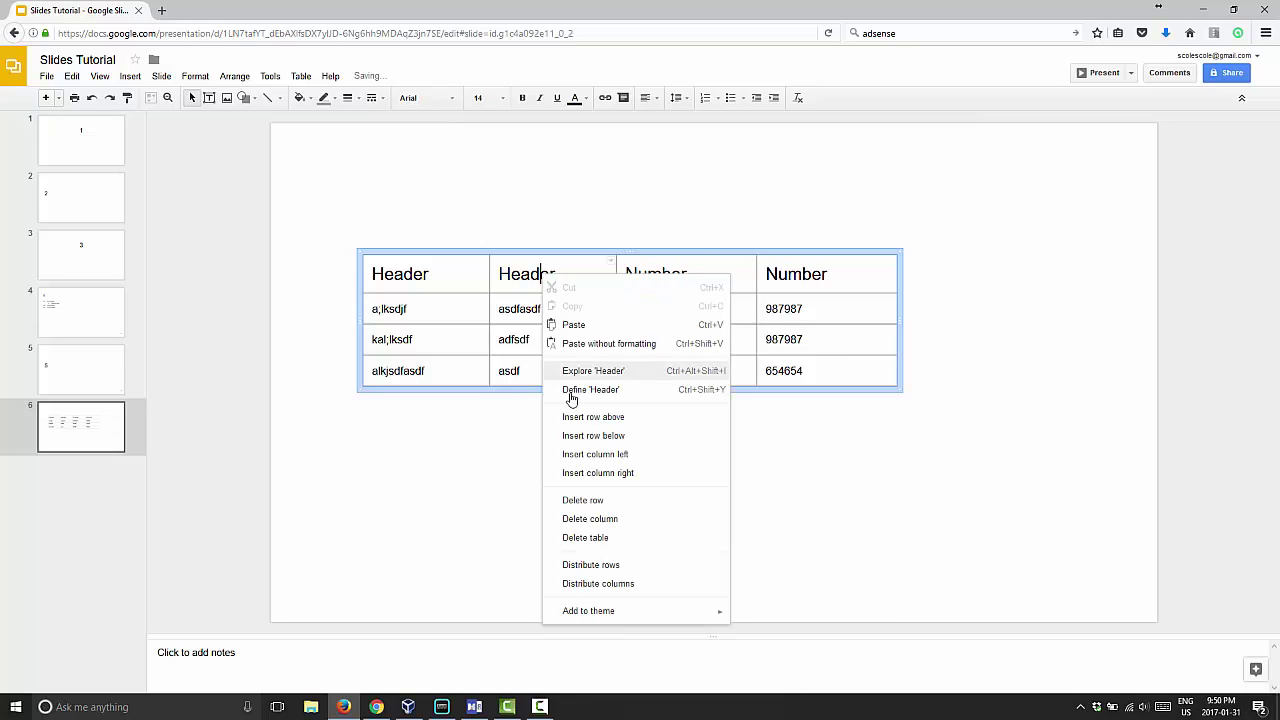
pyautogui.click(585, 521)
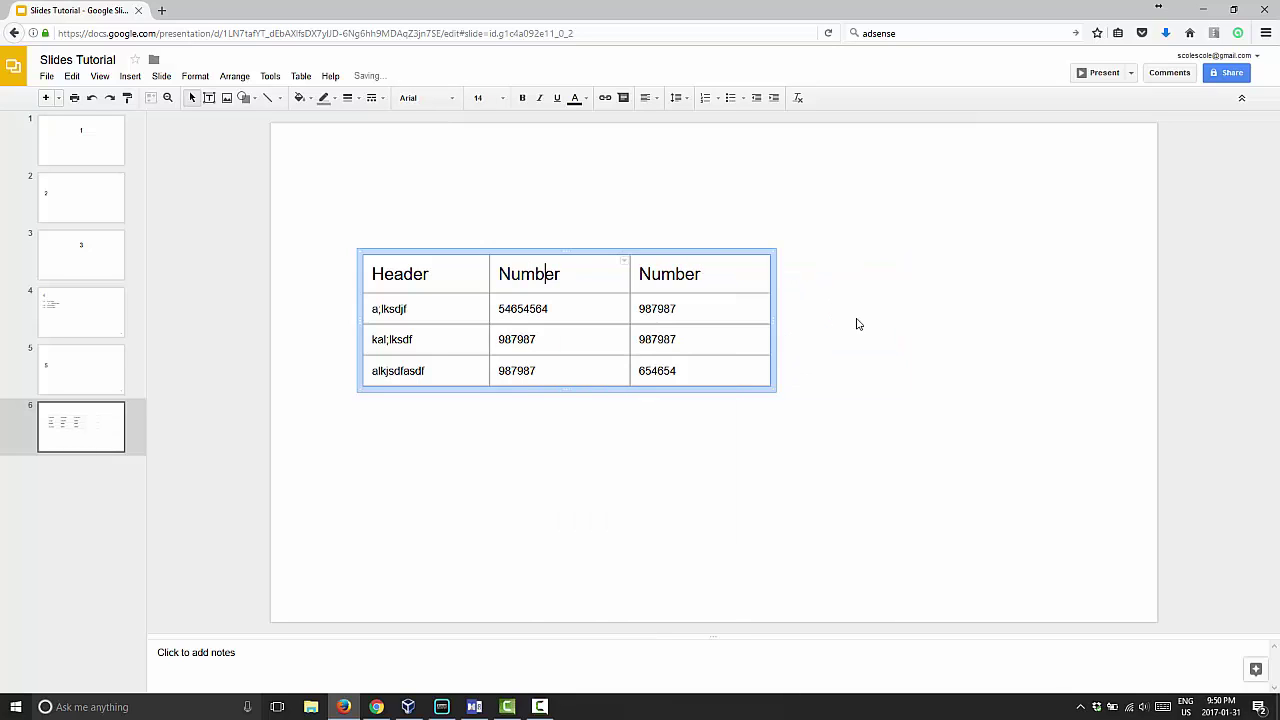
# Stretch the table wider and drag column borders to widen the first text column.
pyautogui.moveTo(772, 322); pyautogui.dragTo(1090, 314)
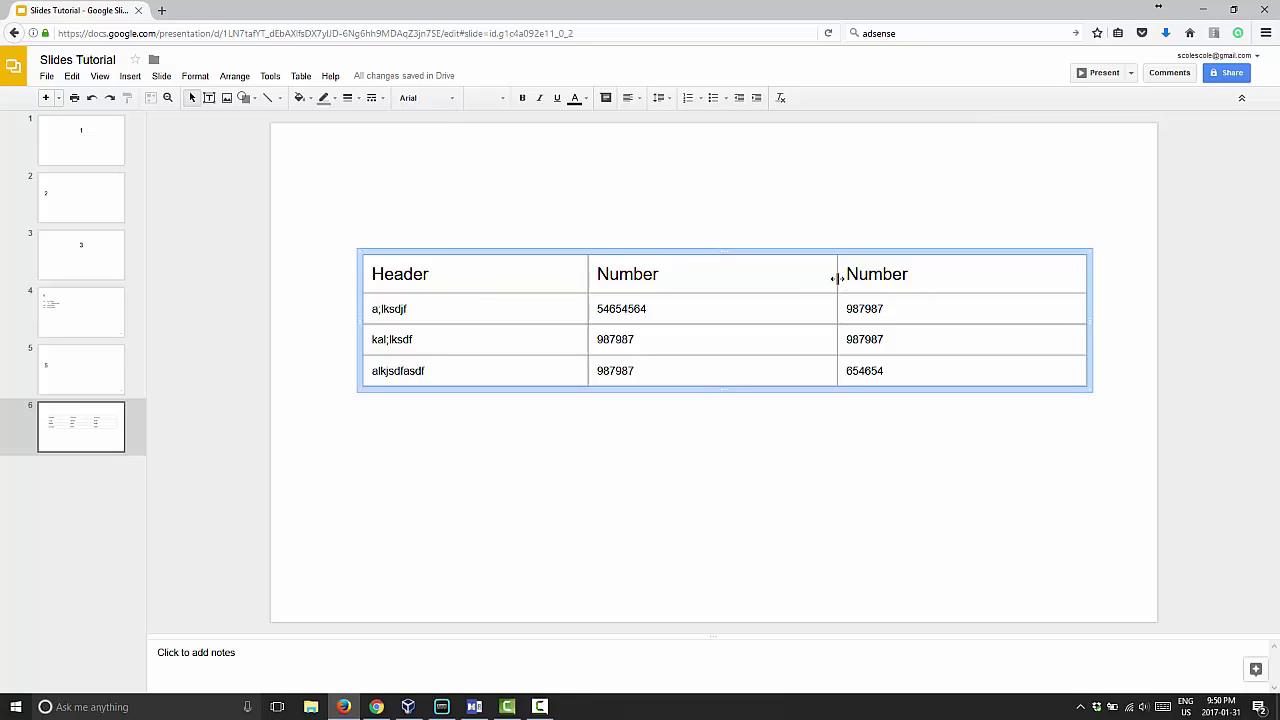
pyautogui.moveTo(834, 277); pyautogui.dragTo(1020, 277)
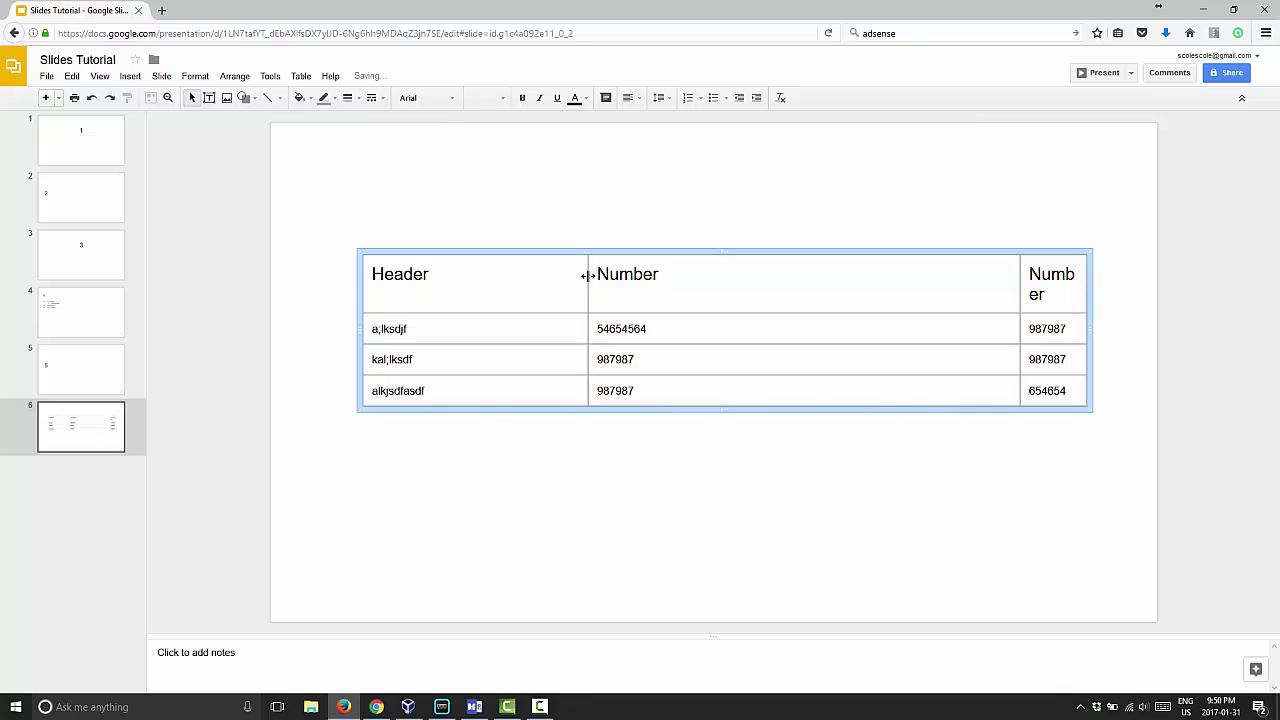
pyautogui.moveTo(587, 275); pyautogui.dragTo(895, 275)
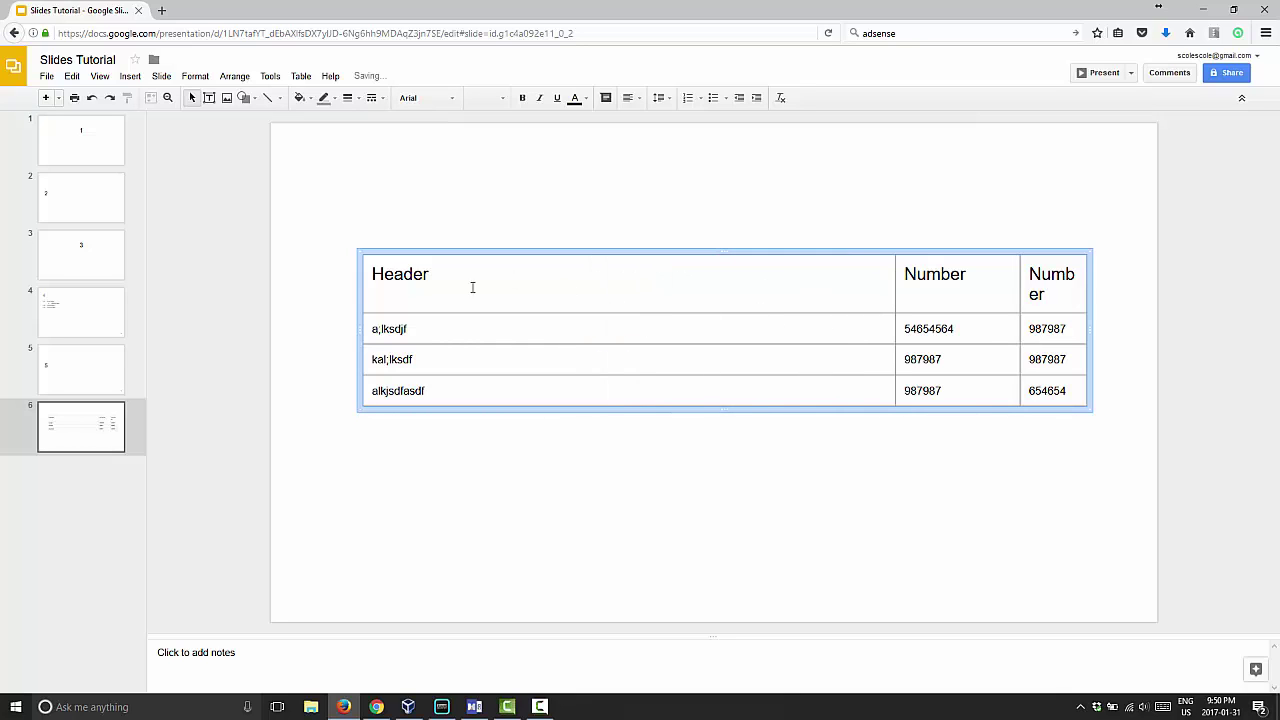
# Append 'lkja sdlfkj alksjdf lakj lkj dflk' to the first body cell, then select both Number columns.
pyautogui.click(437, 331)
pyautogui.write('lkja sdlfkj alksjdf lakj lkj dflk')
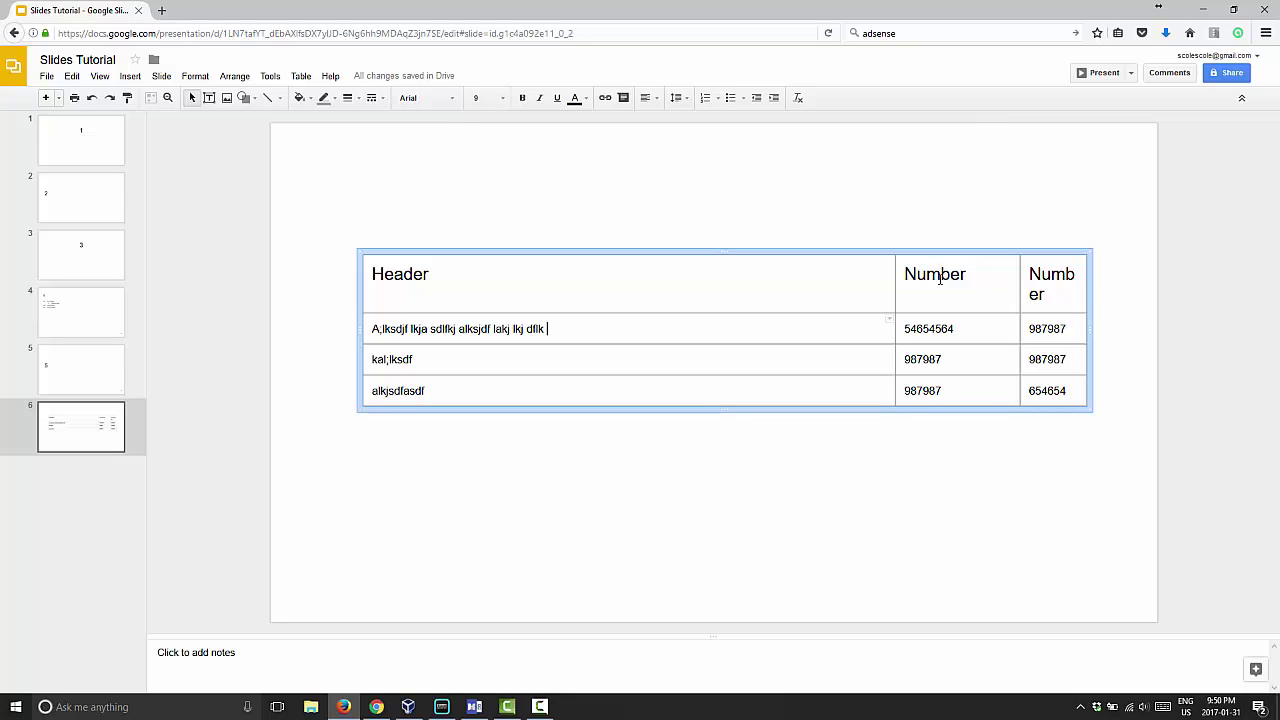
pyautogui.moveTo(904, 273); pyautogui.dragTo(1050, 382)
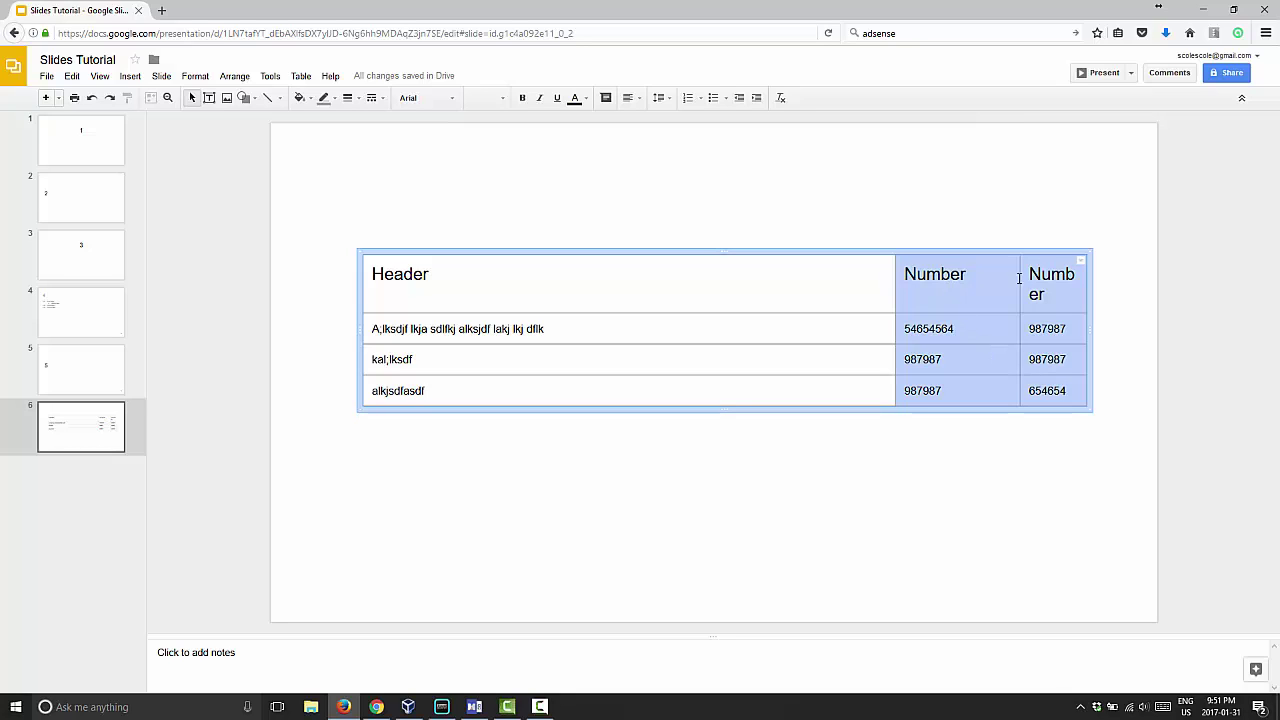
# Nudge the last Number column border so its header fits one line, then distribute both Number columns evenly.
pyautogui.click(977, 293)
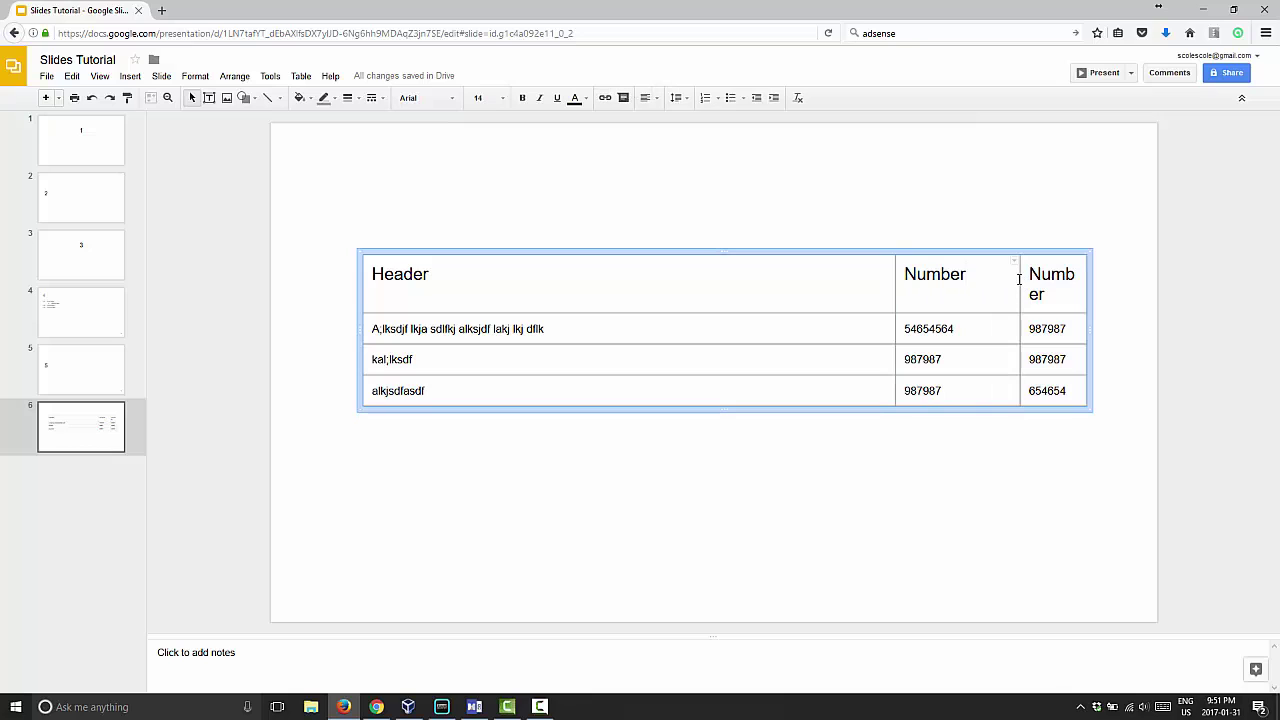
pyautogui.moveTo(1020, 281); pyautogui.dragTo(1058, 371)
pyautogui.rightClick(1058, 371)
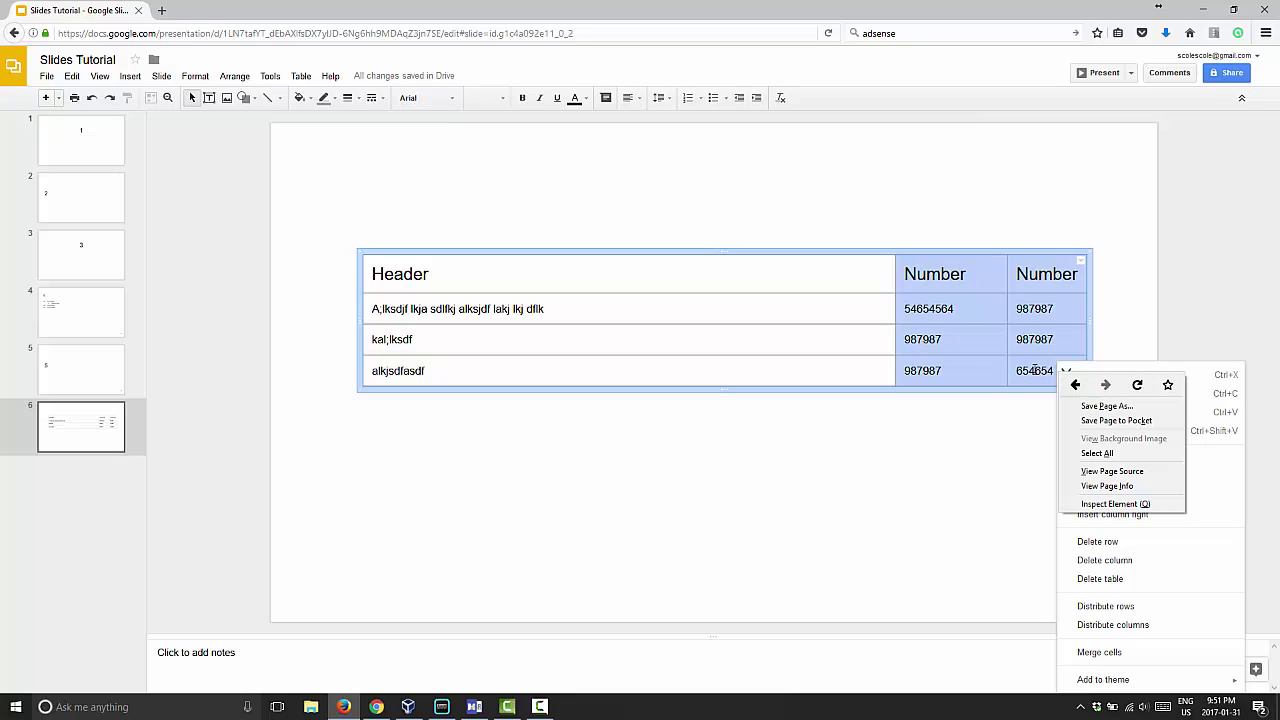
pyautogui.press('Escape')
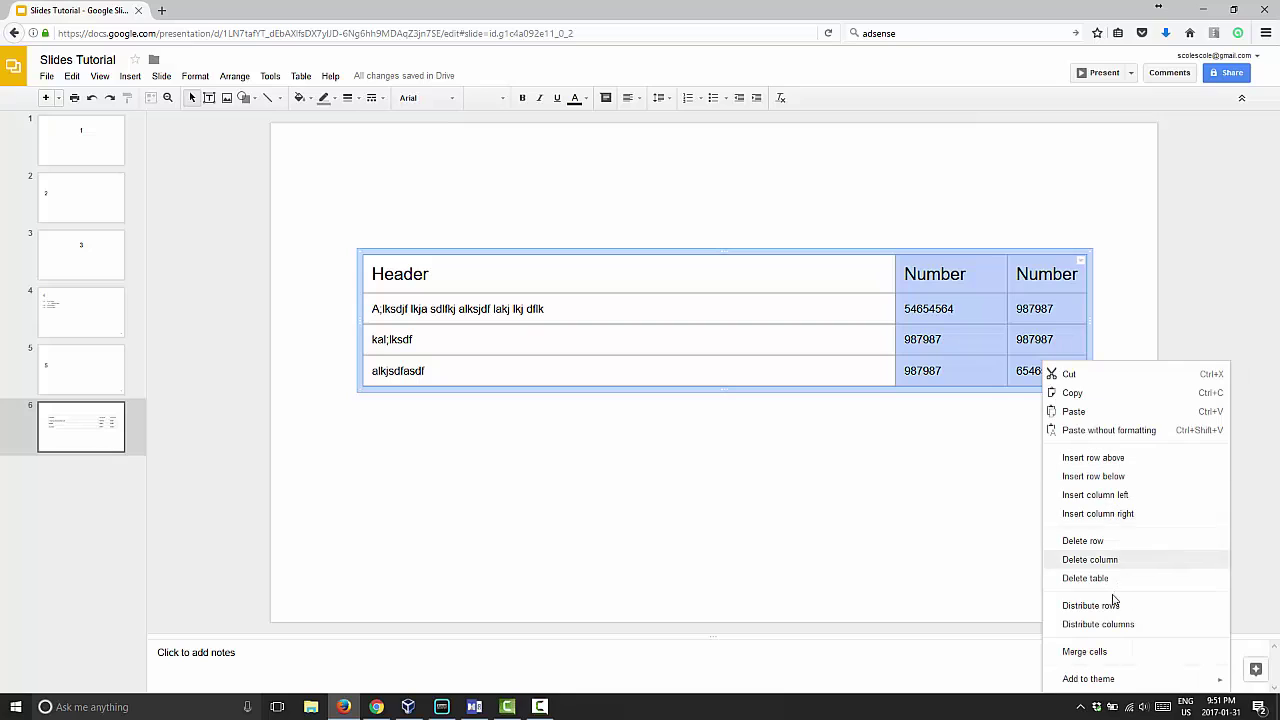
pyautogui.click(1098, 624)
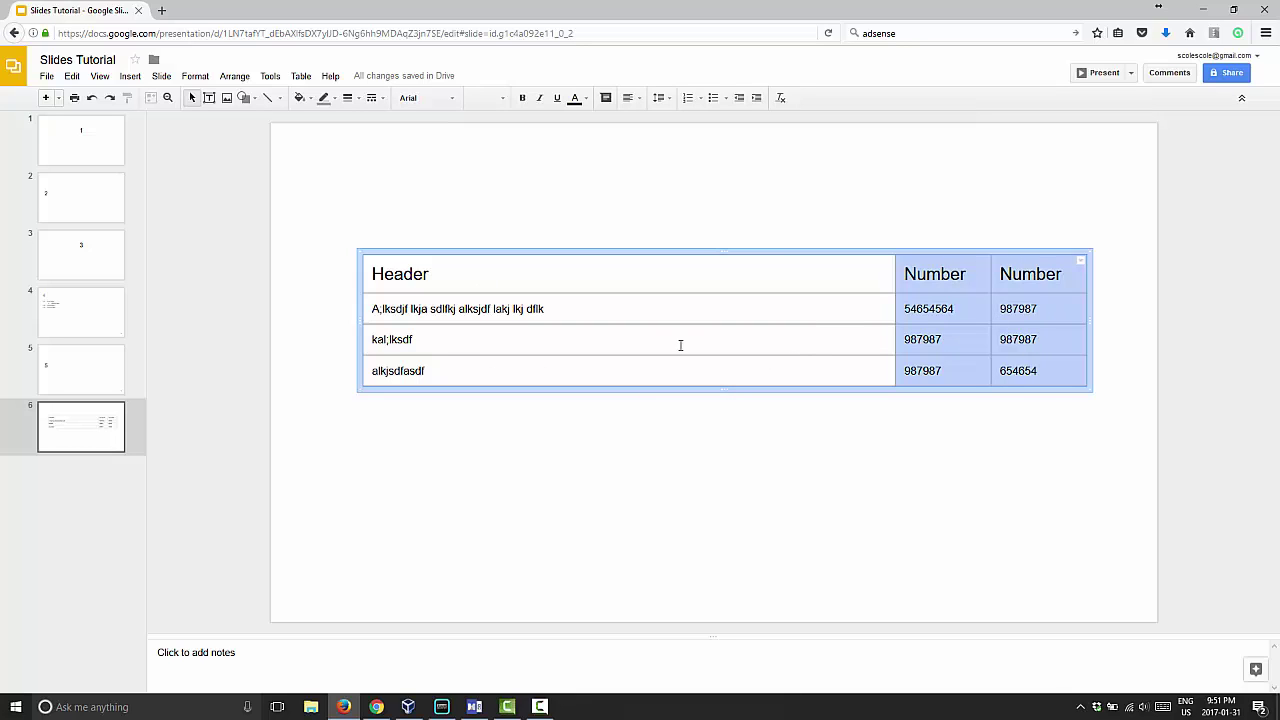
pyautogui.click(680, 311)
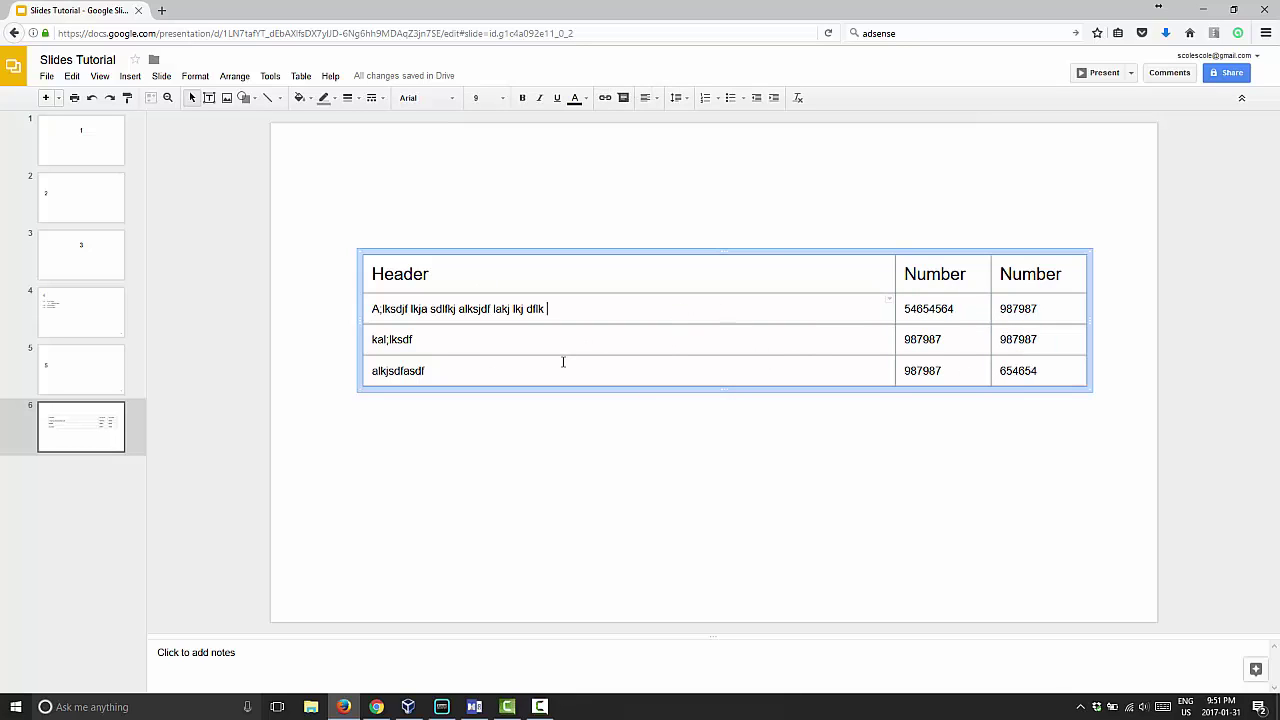